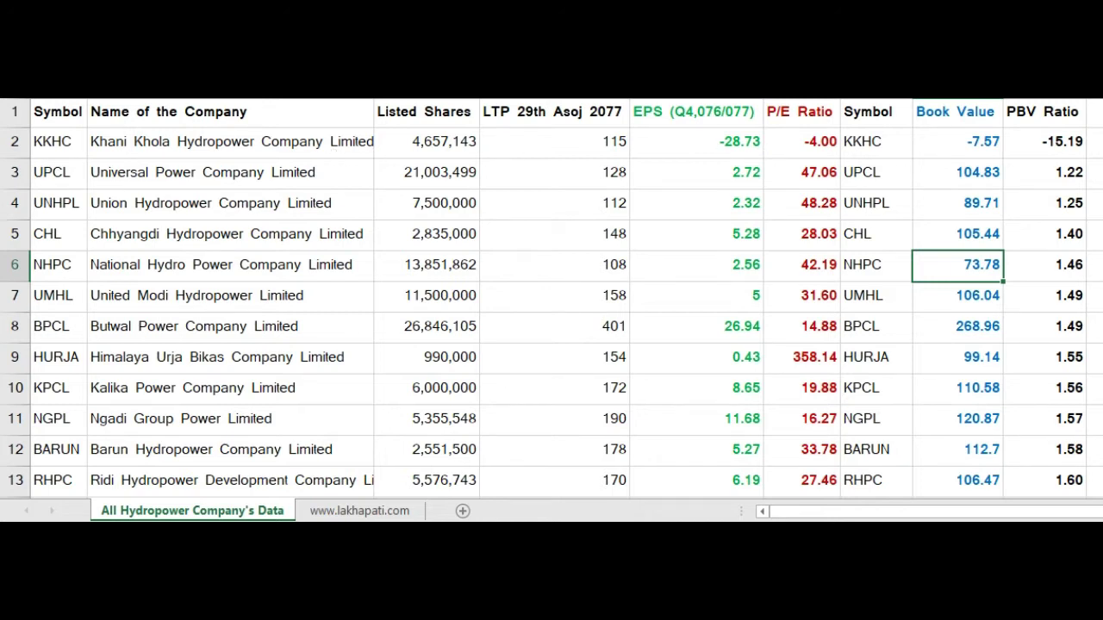
Step: Sort the whole hydropower company table by Listed Shares from smallest to largest, keeping each company's row together
{"action": "scroll", "coordinate": [551, 298], "scroll_direction": "down", "scroll_amount": 3}
{"action": "scroll", "coordinate": [551, 298], "scroll_direction": "down", "scroll_amount": 5}
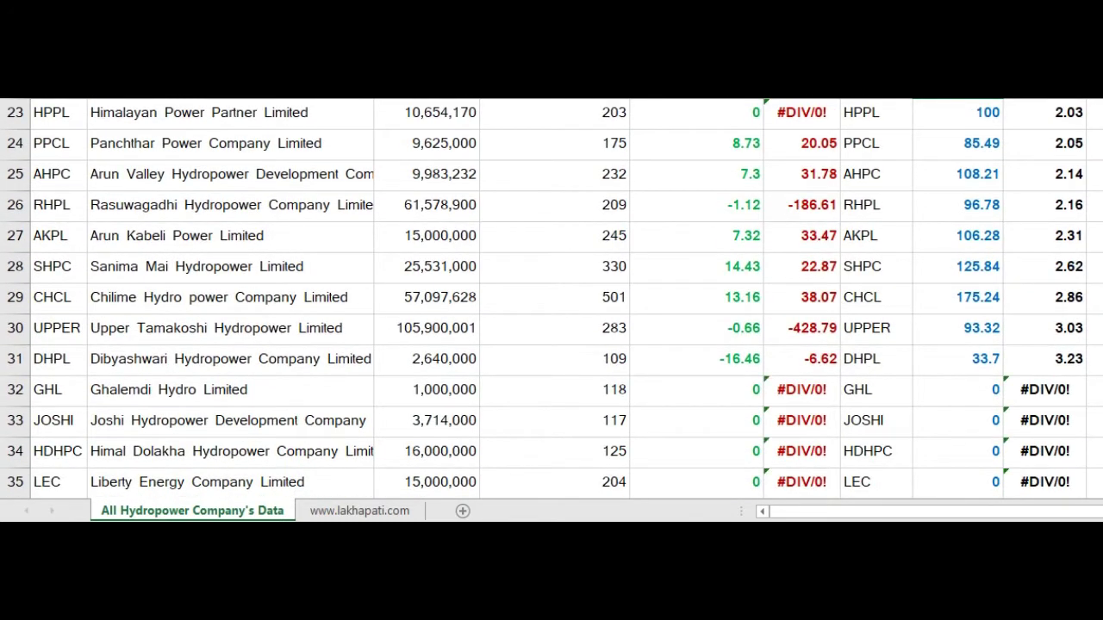
{"action": "scroll", "coordinate": [552, 298], "scroll_direction": "up", "scroll_amount": 7}
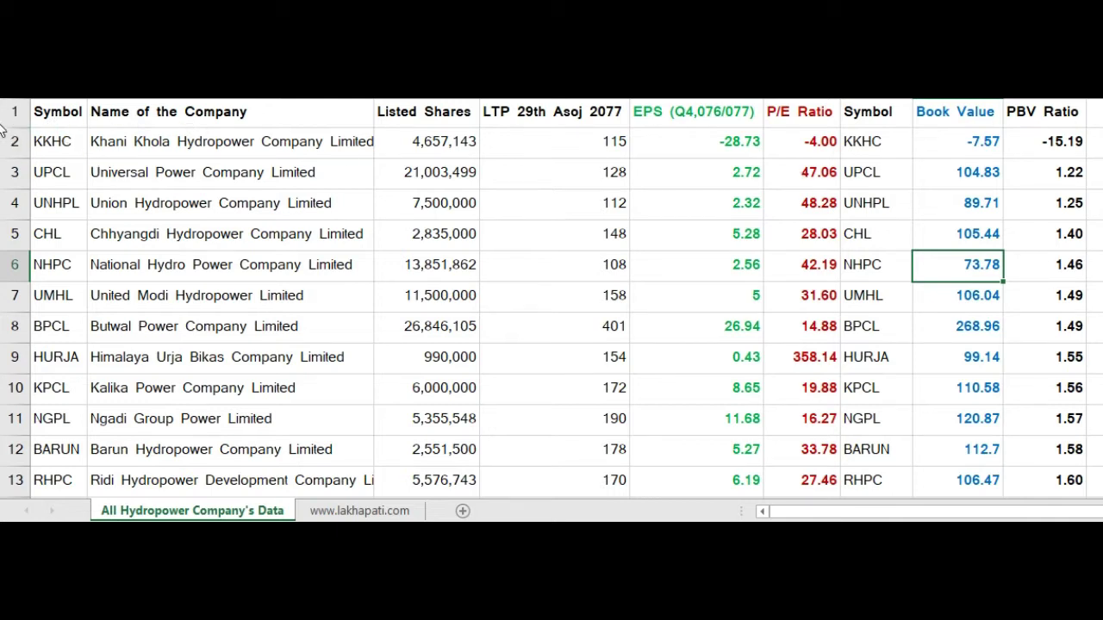
{"action": "scroll", "coordinate": [552, 302], "scroll_direction": "down", "scroll_amount": 7}
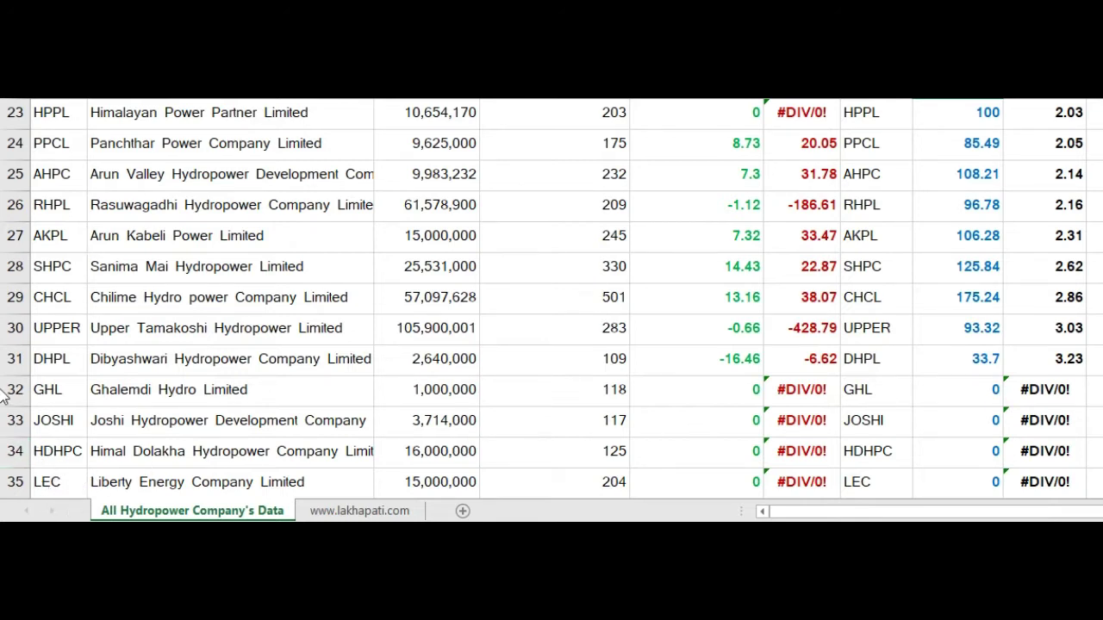
{"action": "scroll", "coordinate": [5, 399], "scroll_direction": "up", "scroll_amount": 4}
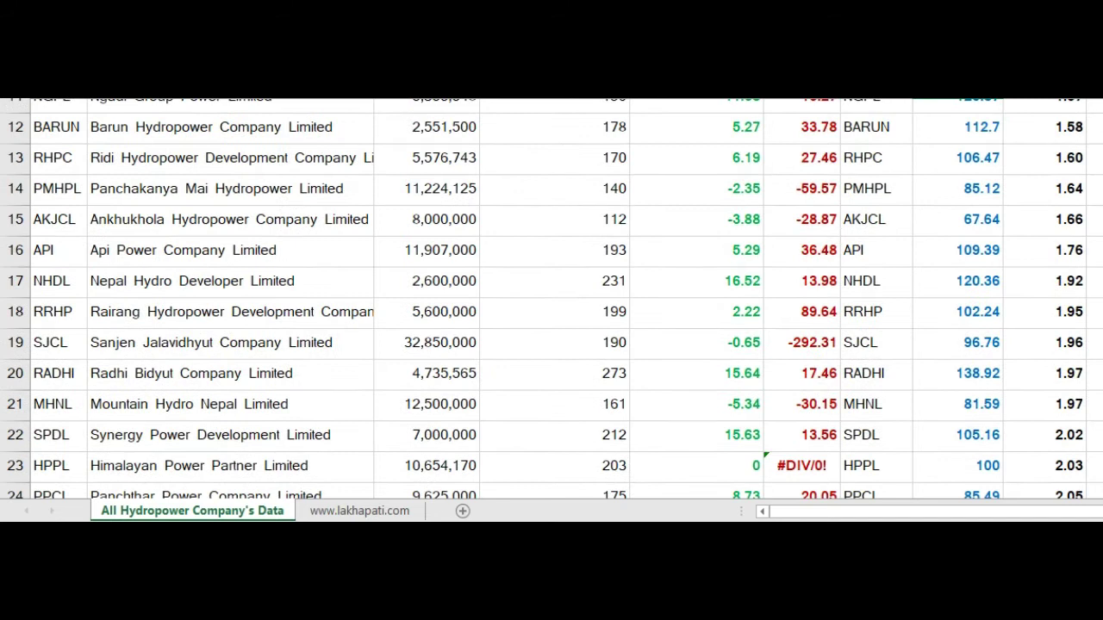
{"action": "scroll", "coordinate": [552, 299], "scroll_direction": "up", "scroll_amount": 4}
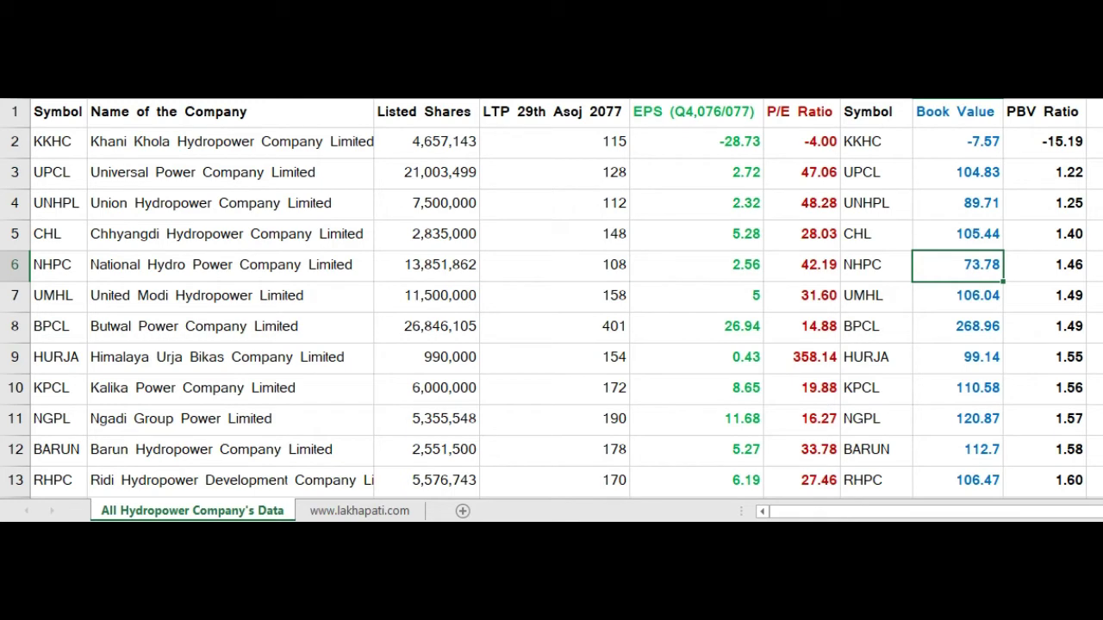
{"action": "left_click", "coordinate": [424, 111]}
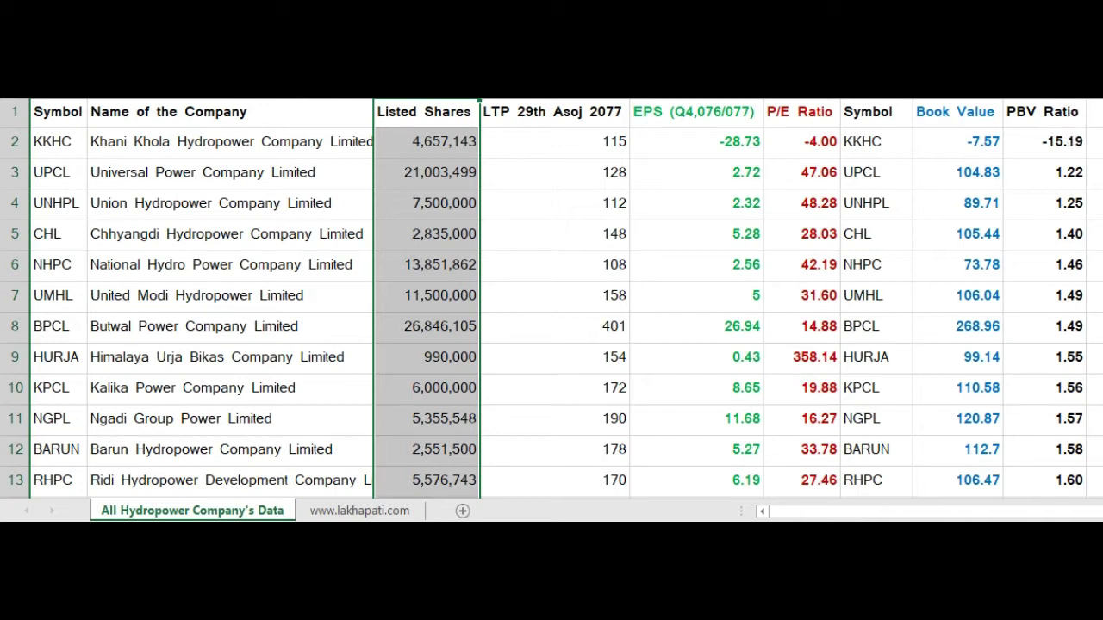
{"action": "left_click", "coordinate": [695, 259]}
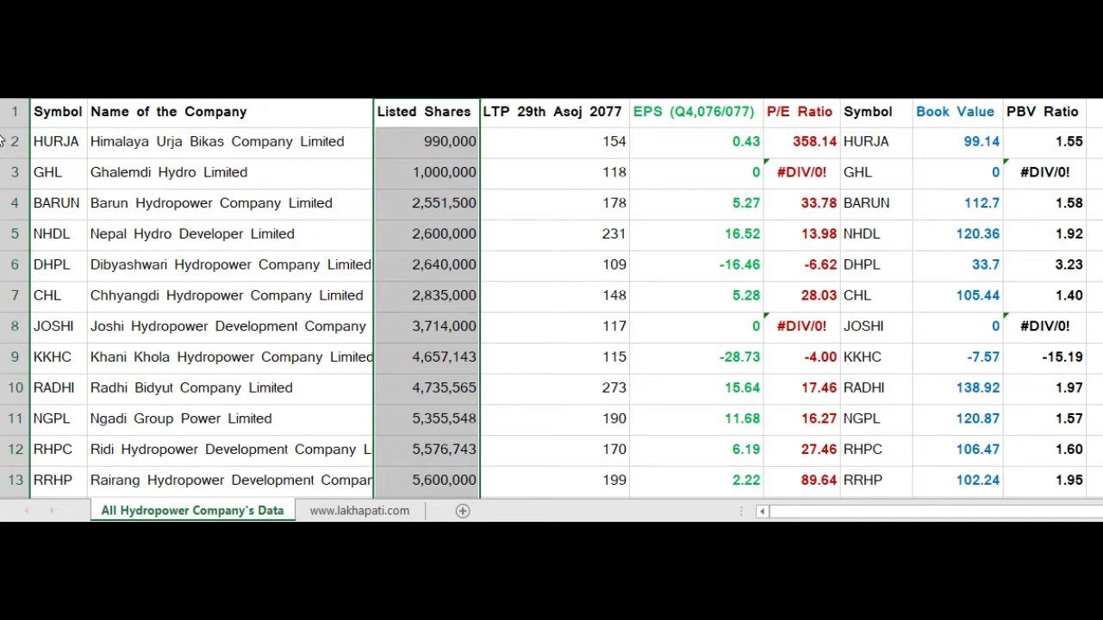
Step: Sort the company table by LTP 29th Asoj 2077 from lowest to highest, expanding the selection to the adjacent data
{"action": "scroll", "coordinate": [3, 147], "scroll_direction": "down", "scroll_amount": 1}
{"action": "scroll", "coordinate": [2, 152], "scroll_direction": "down", "scroll_amount": 1}
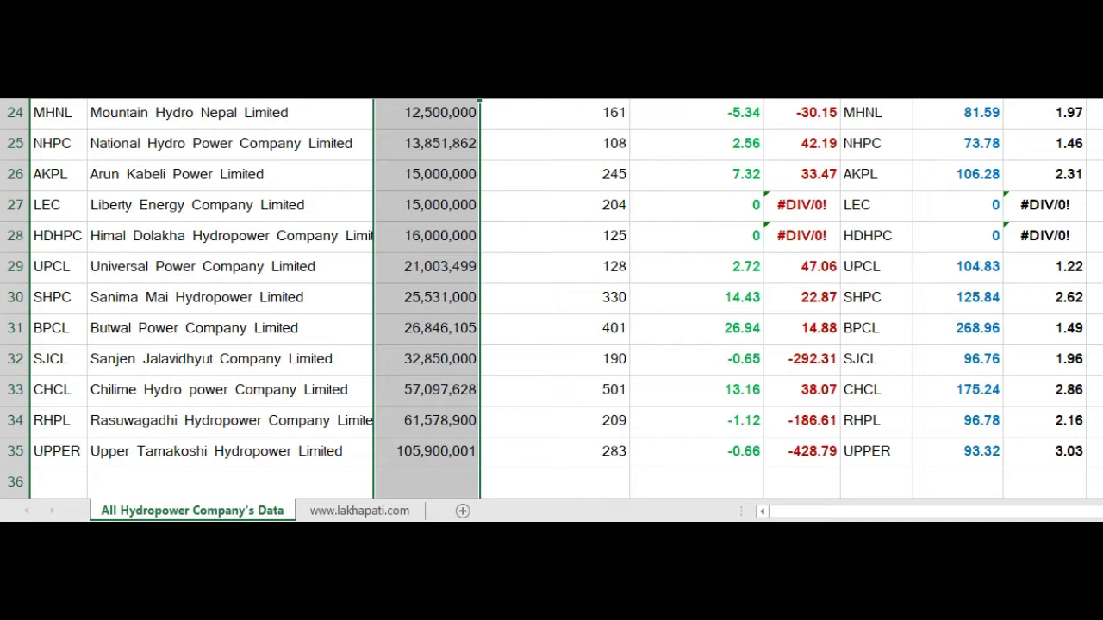
{"action": "scroll", "coordinate": [552, 298], "scroll_direction": "up", "scroll_amount": 4}
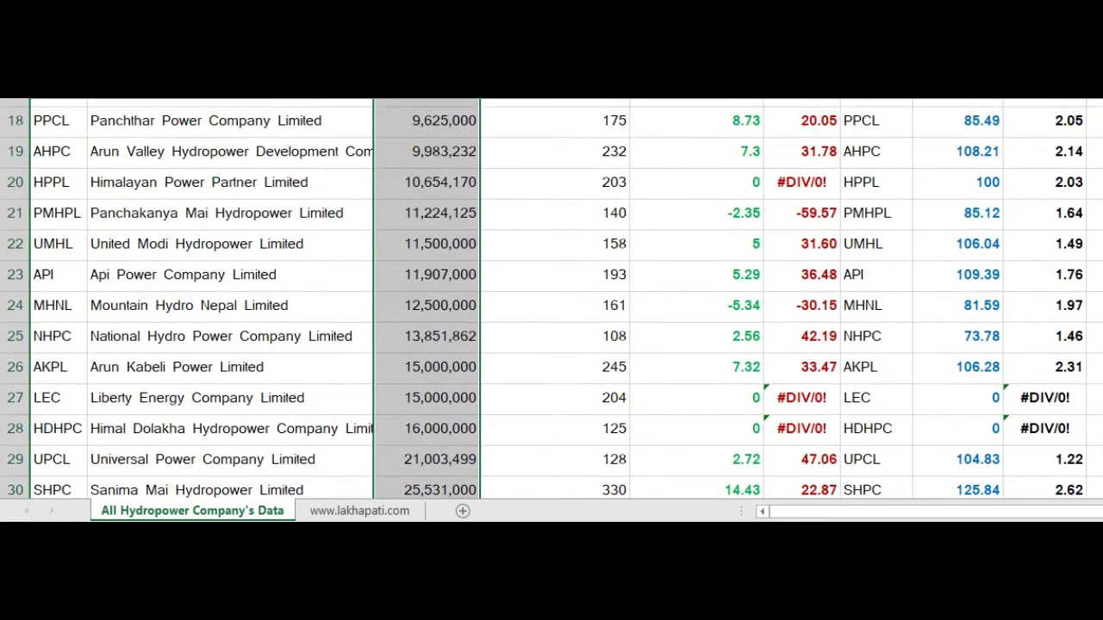
{"action": "scroll", "coordinate": [552, 298], "scroll_direction": "up", "scroll_amount": 4}
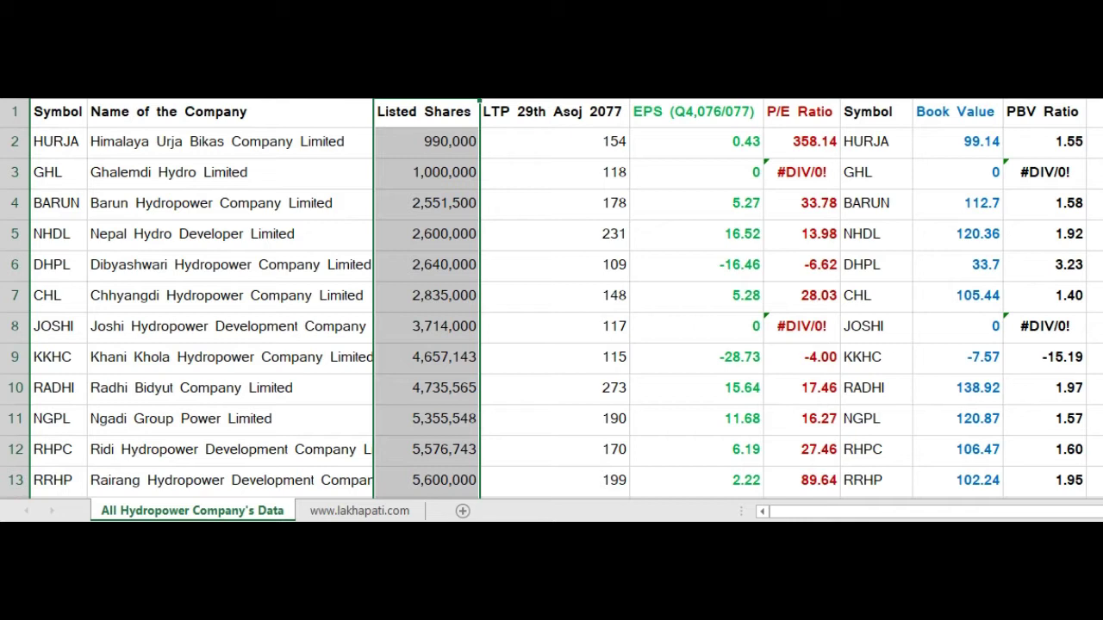
{"action": "scroll", "coordinate": [552, 298], "scroll_direction": "down", "scroll_amount": 3}
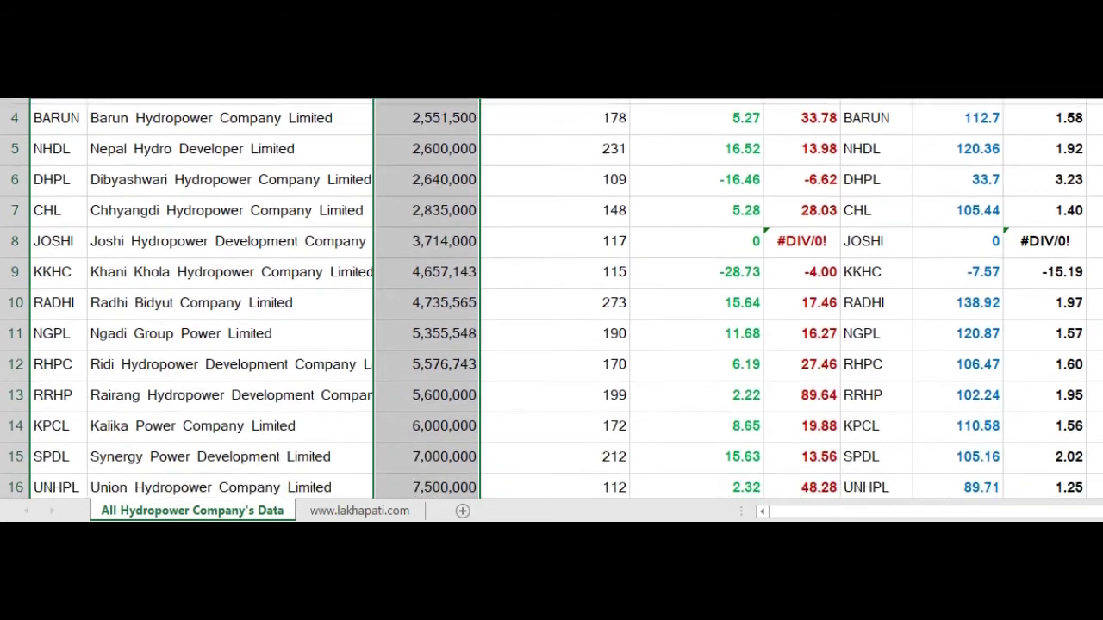
{"action": "scroll", "coordinate": [552, 298], "scroll_direction": "down", "scroll_amount": 4}
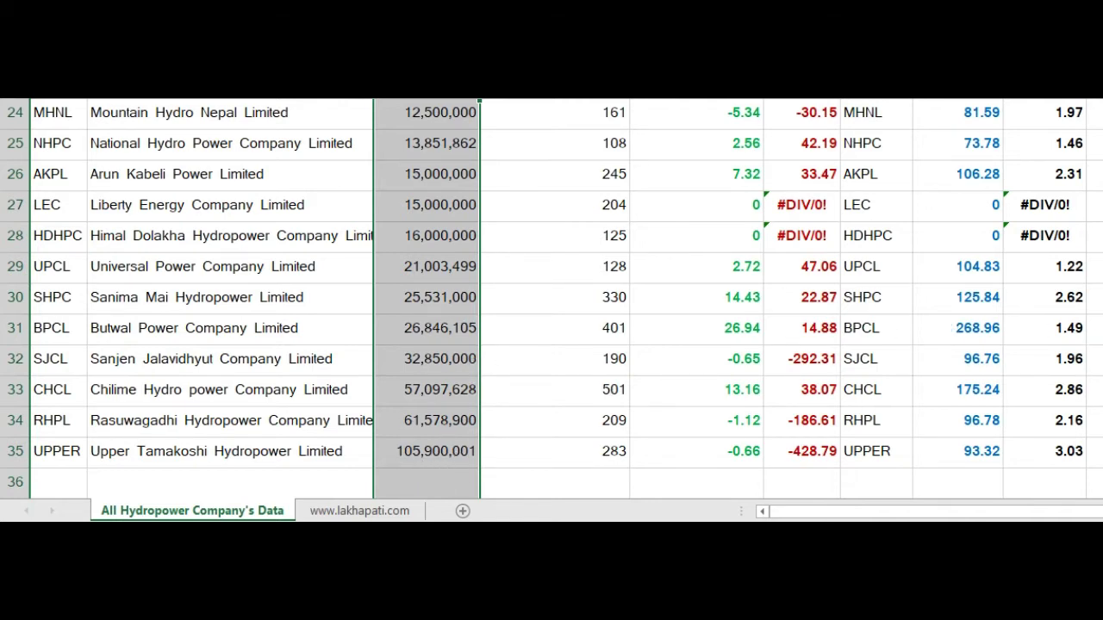
{"action": "scroll", "coordinate": [4, 438], "scroll_direction": "up", "scroll_amount": 8}
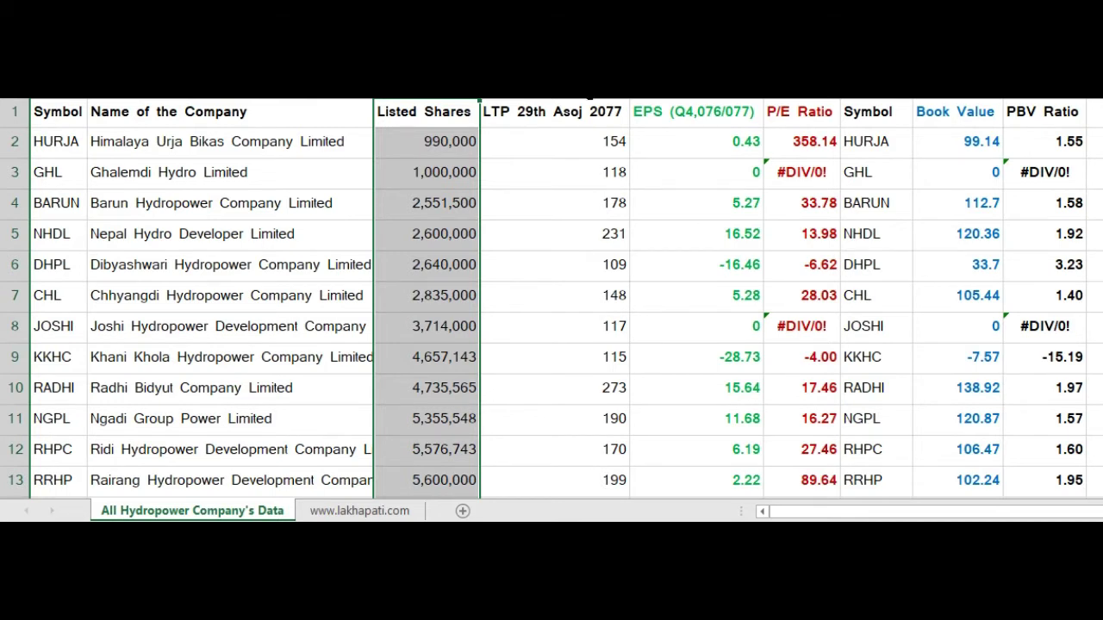
{"action": "left_click", "coordinate": [592, 98]}
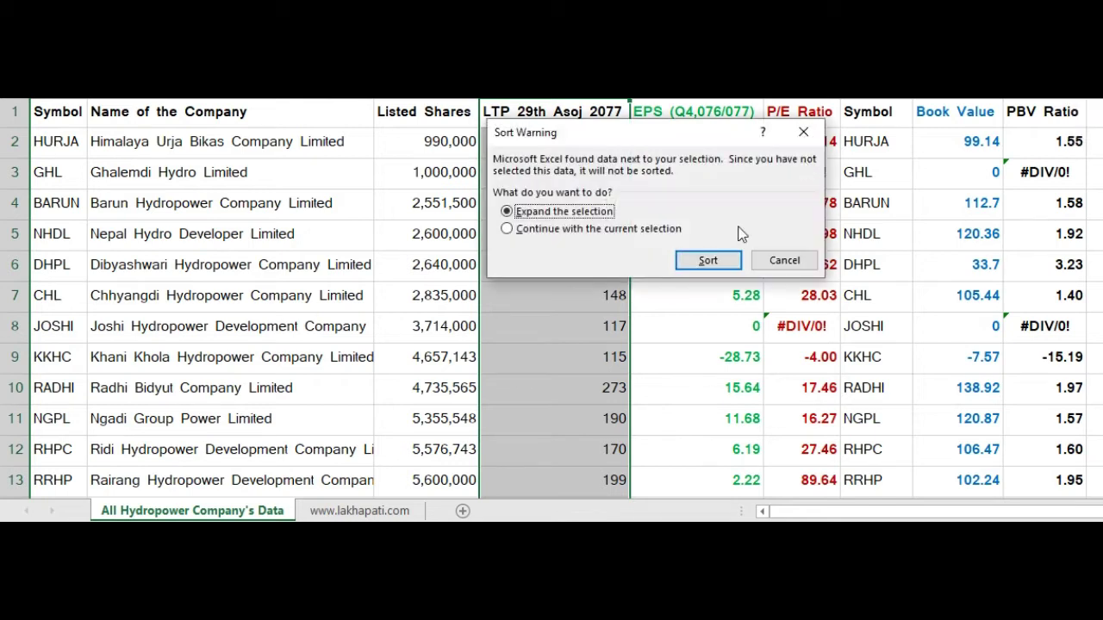
{"action": "left_click", "coordinate": [708, 261]}
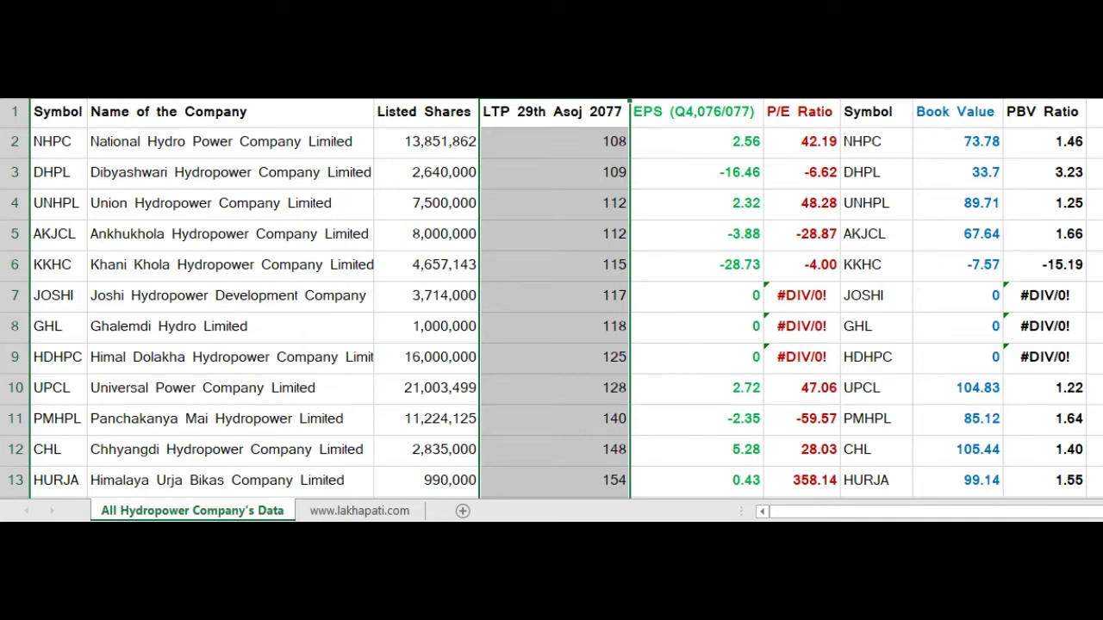
Step: Sort the company table by EPS (Q4,076/077) from highest to lowest, expanding the selection to the adjacent data
{"action": "scroll", "coordinate": [1, 193], "scroll_direction": "down", "scroll_amount": 8}
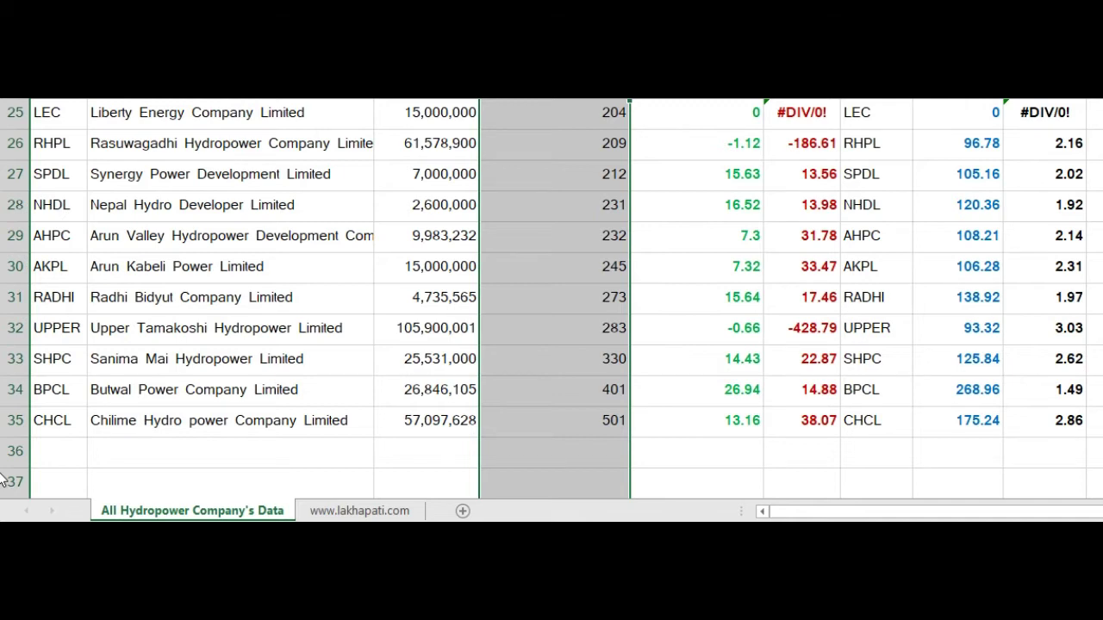
{"action": "scroll", "coordinate": [1, 480], "scroll_direction": "up", "scroll_amount": 8}
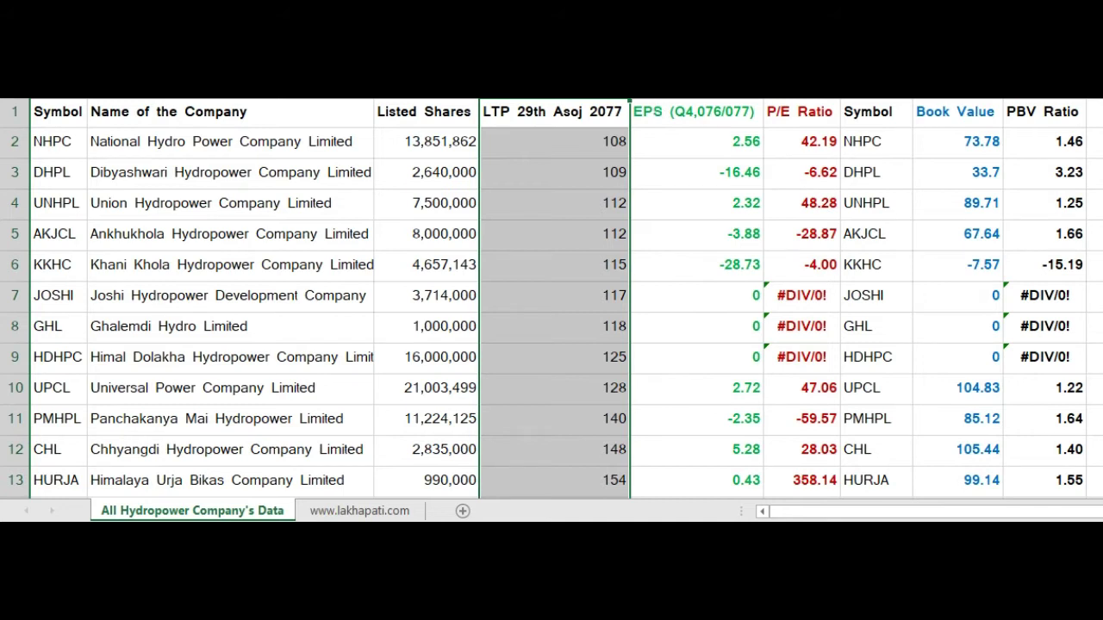
{"action": "left_click", "coordinate": [697, 142]}
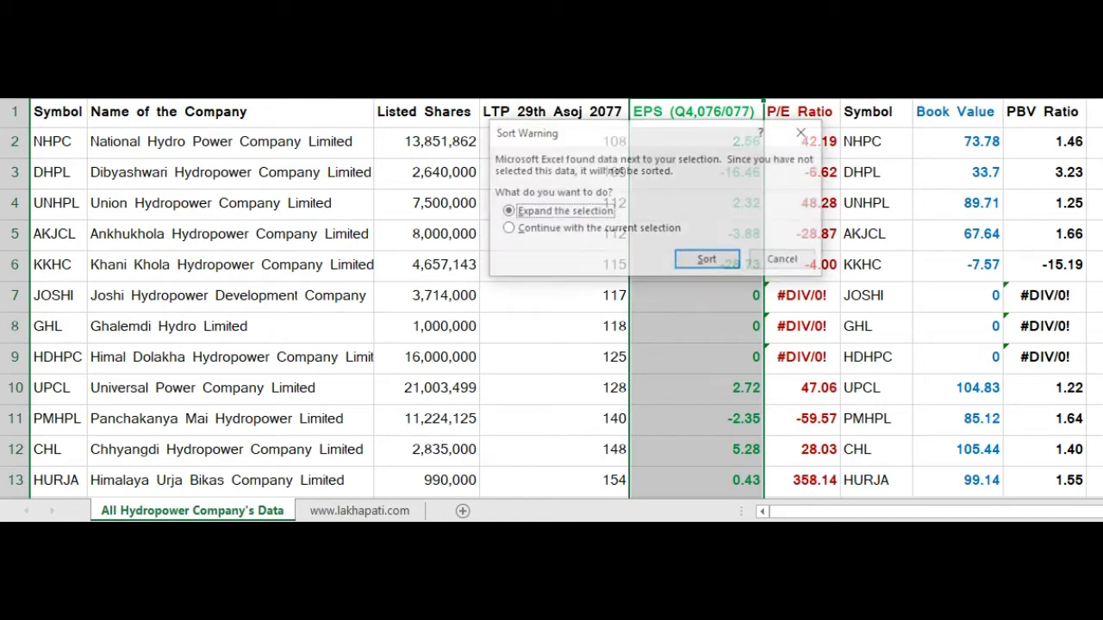
{"action": "left_click", "coordinate": [726, 257]}
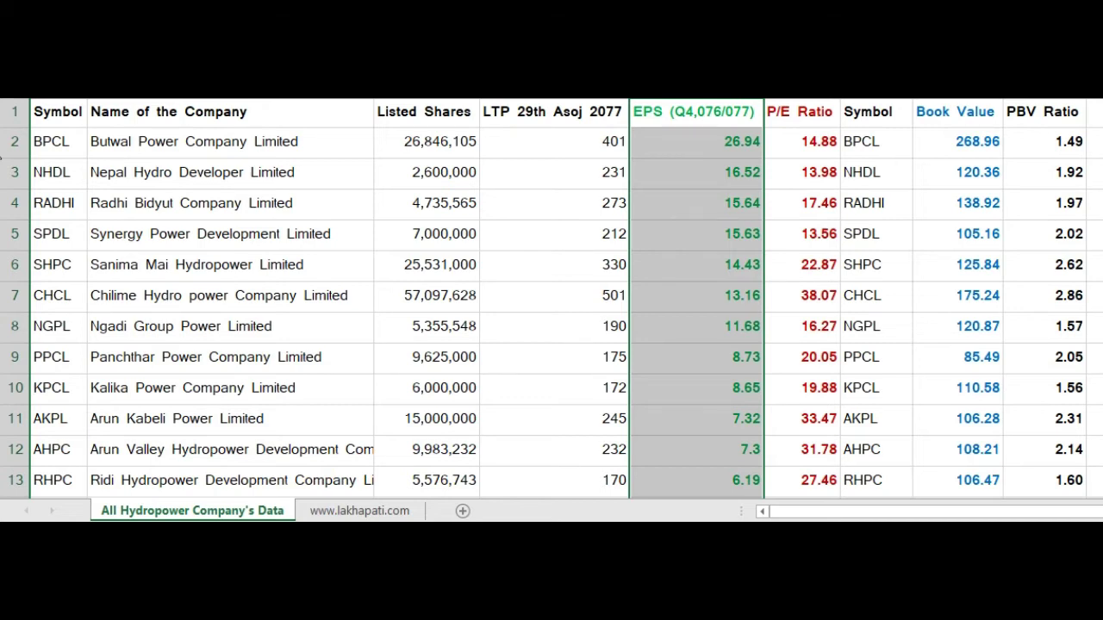
Step: Examine the EPS ranking of all hydropower companies from the first row to the last
{"action": "scroll", "coordinate": [2, 153], "scroll_direction": "down", "scroll_amount": 4}
{"action": "scroll", "coordinate": [3, 203], "scroll_direction": "down", "scroll_amount": 2}
{"action": "scroll", "coordinate": [3, 226], "scroll_direction": "down", "scroll_amount": 5}
{"action": "scroll", "coordinate": [4, 284], "scroll_direction": "down", "scroll_amount": 1}
{"action": "scroll", "coordinate": [5, 284], "scroll_direction": "up", "scroll_amount": 1}
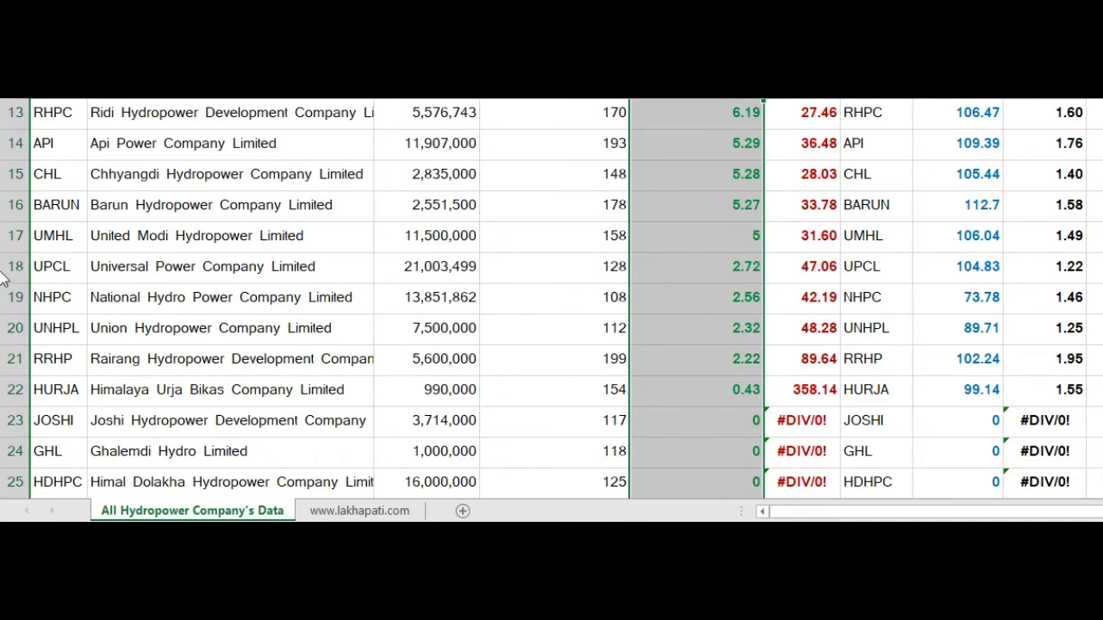
{"action": "scroll", "coordinate": [3, 307], "scroll_direction": "down", "scroll_amount": 1}
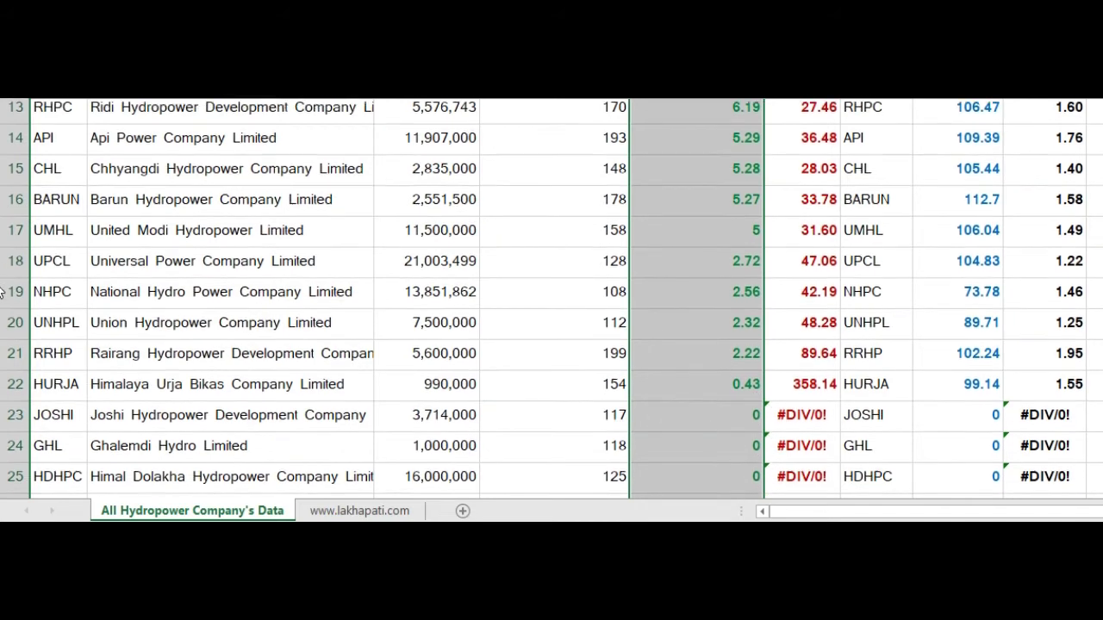
{"action": "scroll", "coordinate": [3, 327], "scroll_direction": "down", "scroll_amount": 1}
{"action": "scroll", "coordinate": [2, 336], "scroll_direction": "down", "scroll_amount": 1}
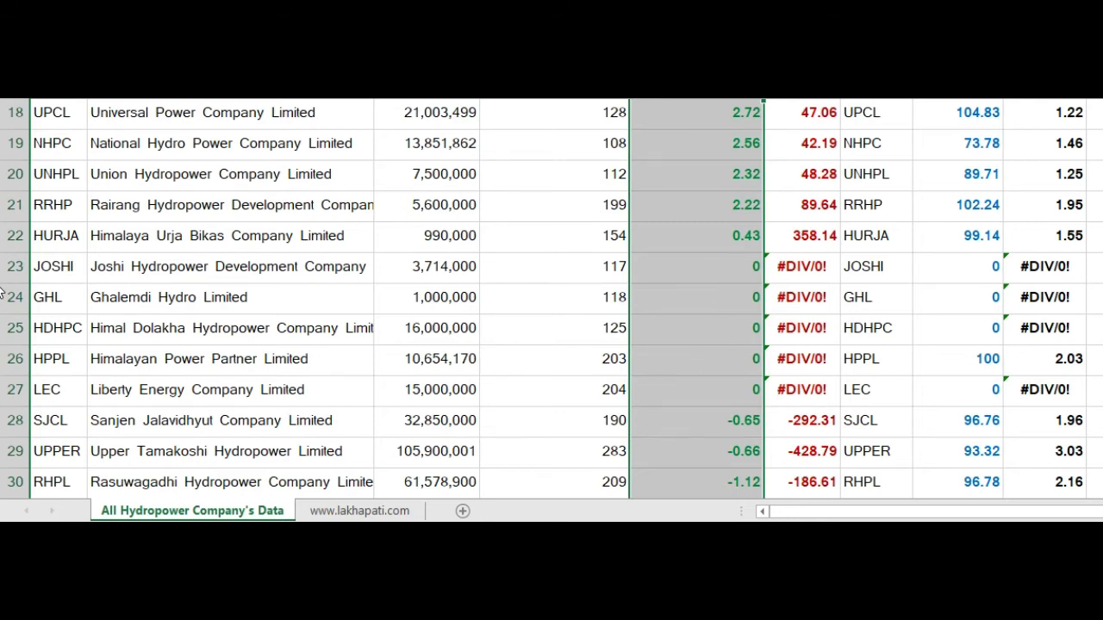
{"action": "scroll", "coordinate": [2, 295], "scroll_direction": "down", "scroll_amount": 3}
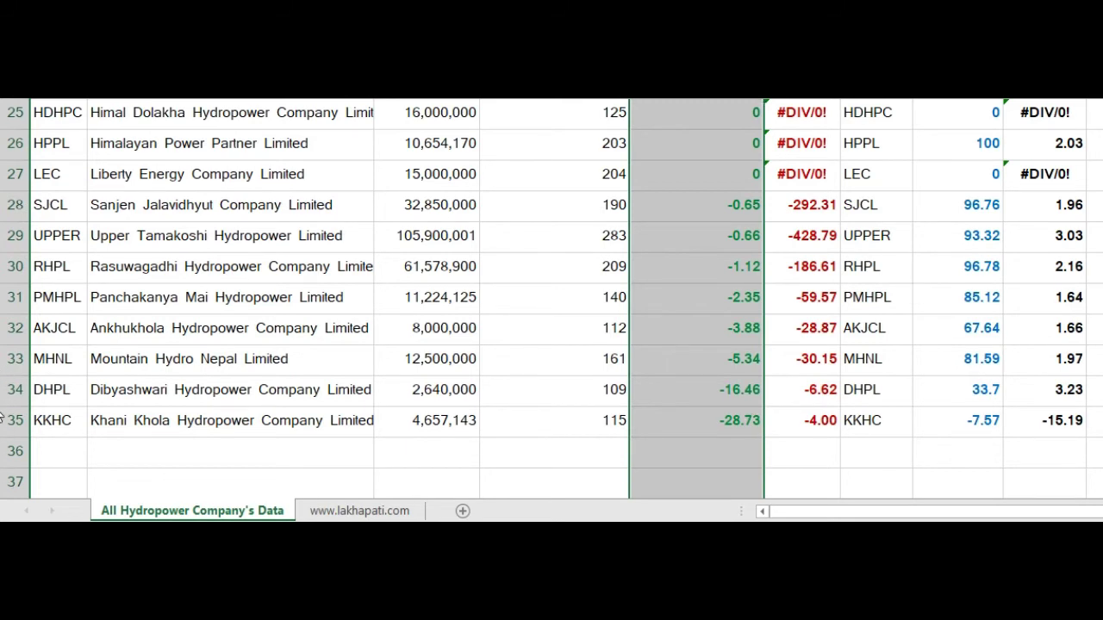
{"action": "scroll", "coordinate": [2, 417], "scroll_direction": "up", "scroll_amount": 8}
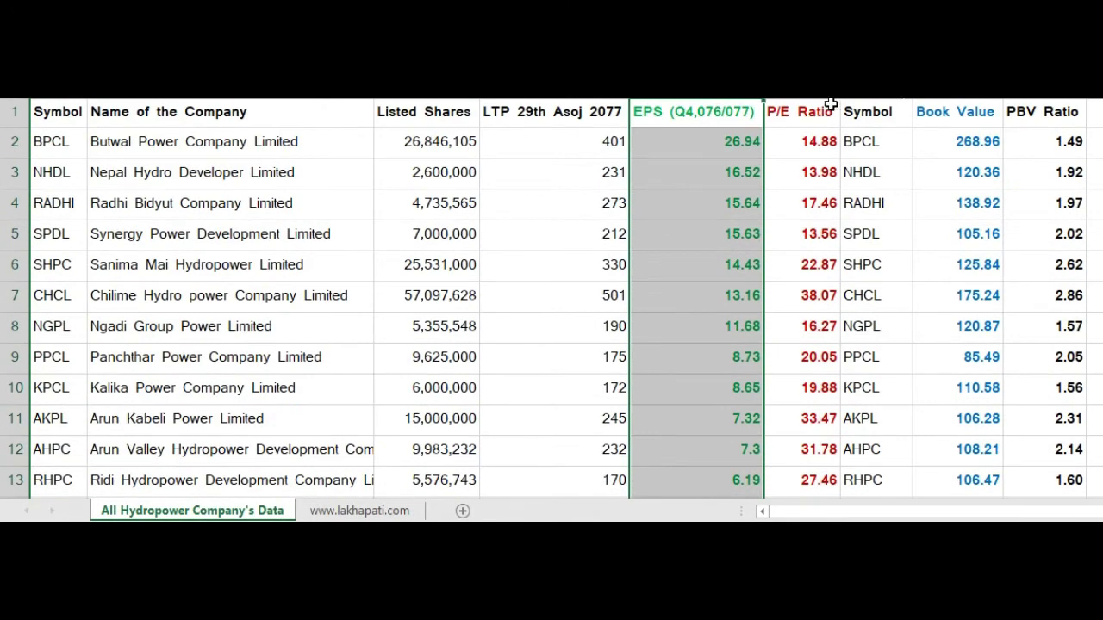
Step: Sort the company table by P/E Ratio from smallest to largest, keeping each company's row together
{"action": "left_click", "coordinate": [802, 111]}
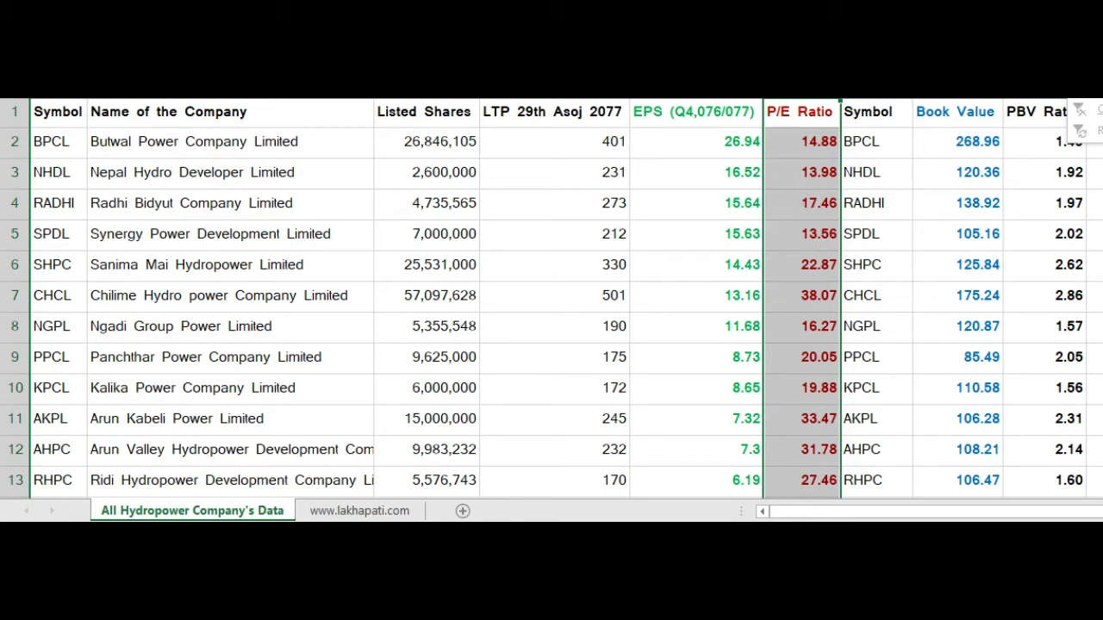
{"action": "left_click", "coordinate": [705, 261]}
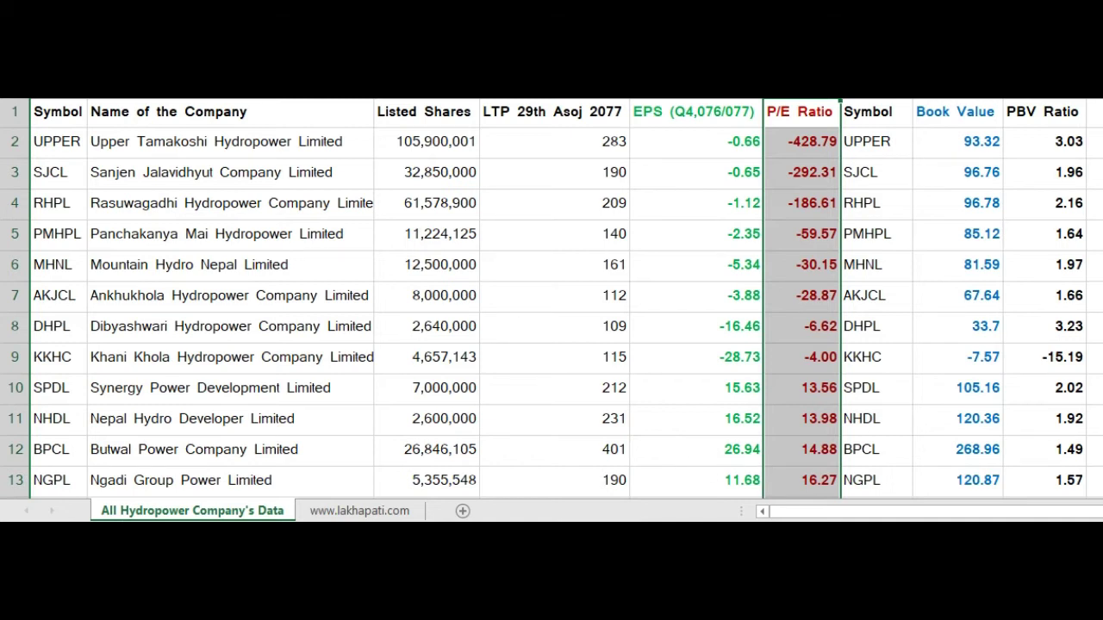
Step: Examine the P/E Ratio ranking of the hydropower companies down to the last row of the table
{"action": "scroll", "coordinate": [551, 299], "scroll_direction": "down", "scroll_amount": 1}
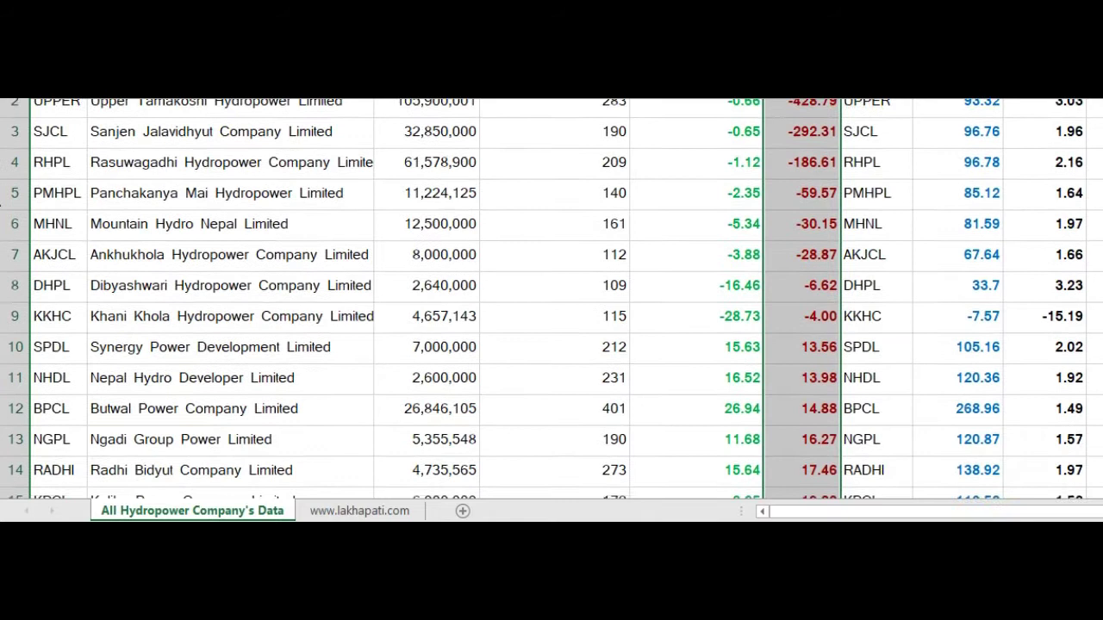
{"action": "scroll", "coordinate": [1, 223], "scroll_direction": "down", "scroll_amount": 2}
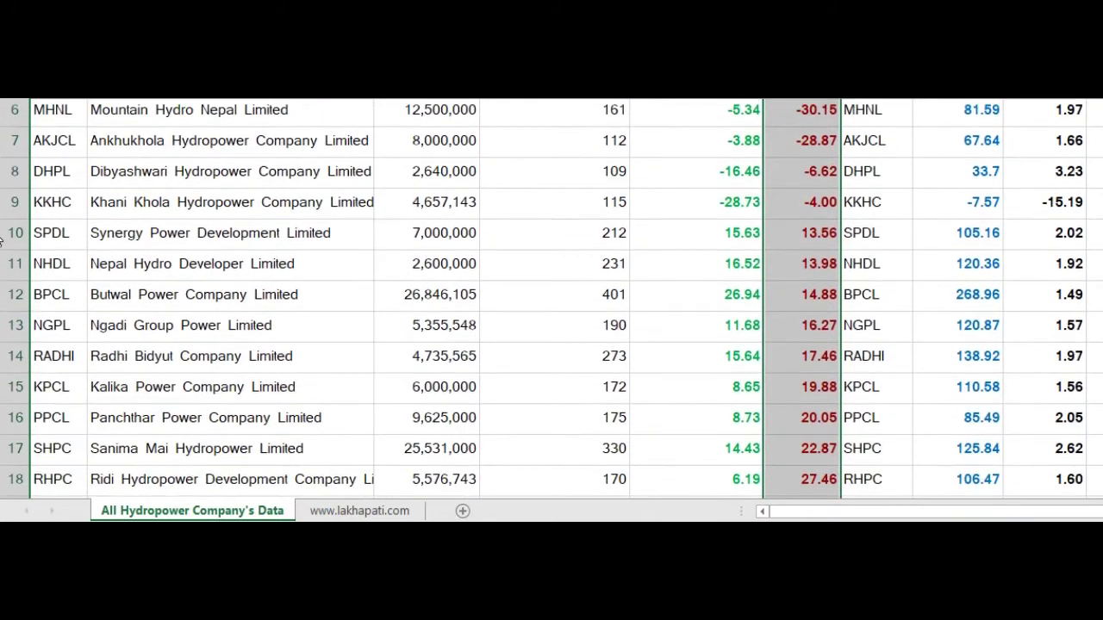
{"action": "scroll", "coordinate": [1, 254], "scroll_direction": "down", "scroll_amount": 2}
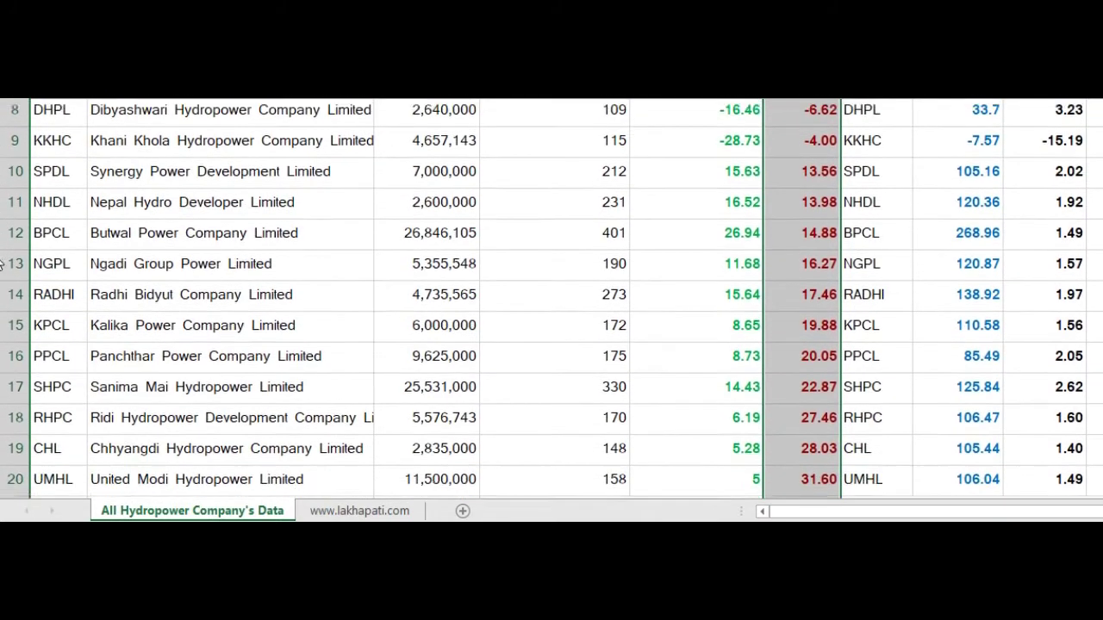
{"action": "scroll", "coordinate": [2, 284], "scroll_direction": "down", "scroll_amount": 2}
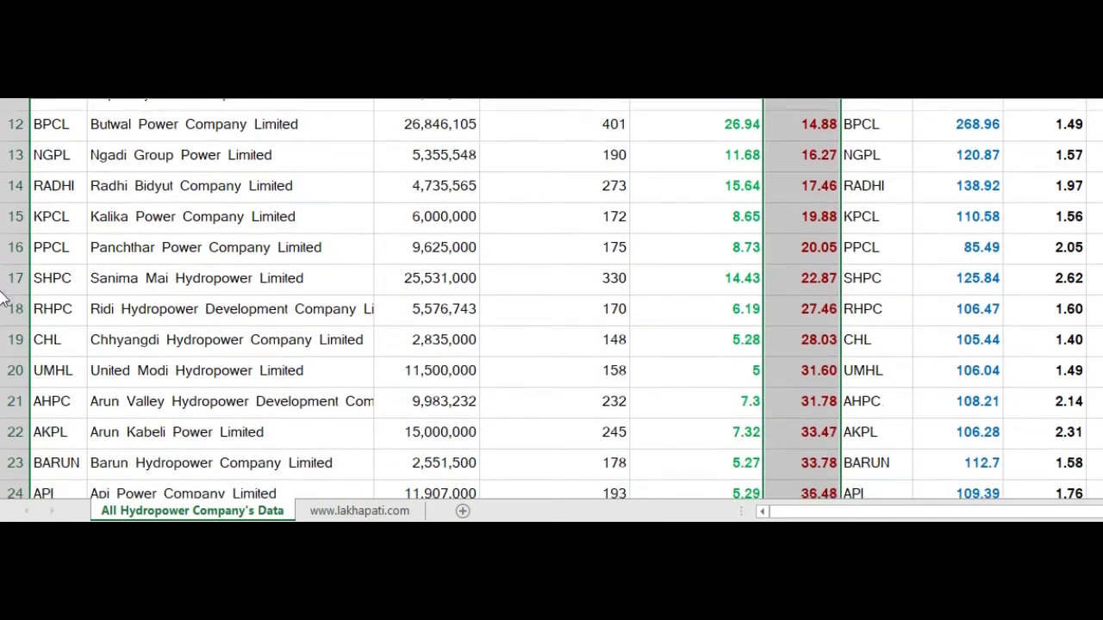
{"action": "scroll", "coordinate": [3, 302], "scroll_direction": "down", "scroll_amount": 2}
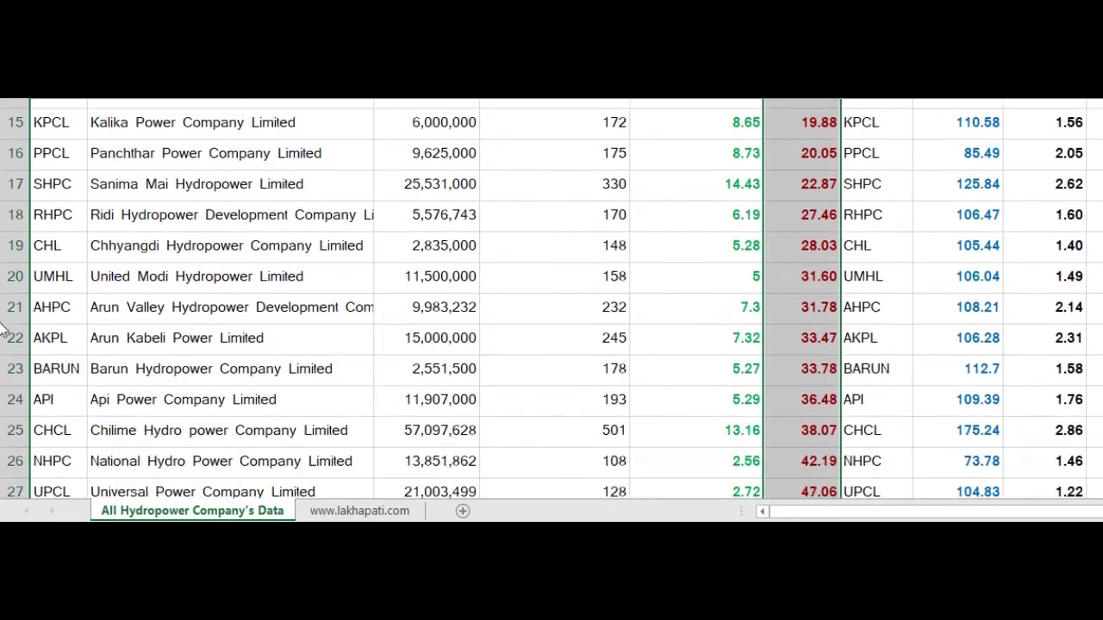
{"action": "scroll", "coordinate": [3, 332], "scroll_direction": "down", "scroll_amount": 2}
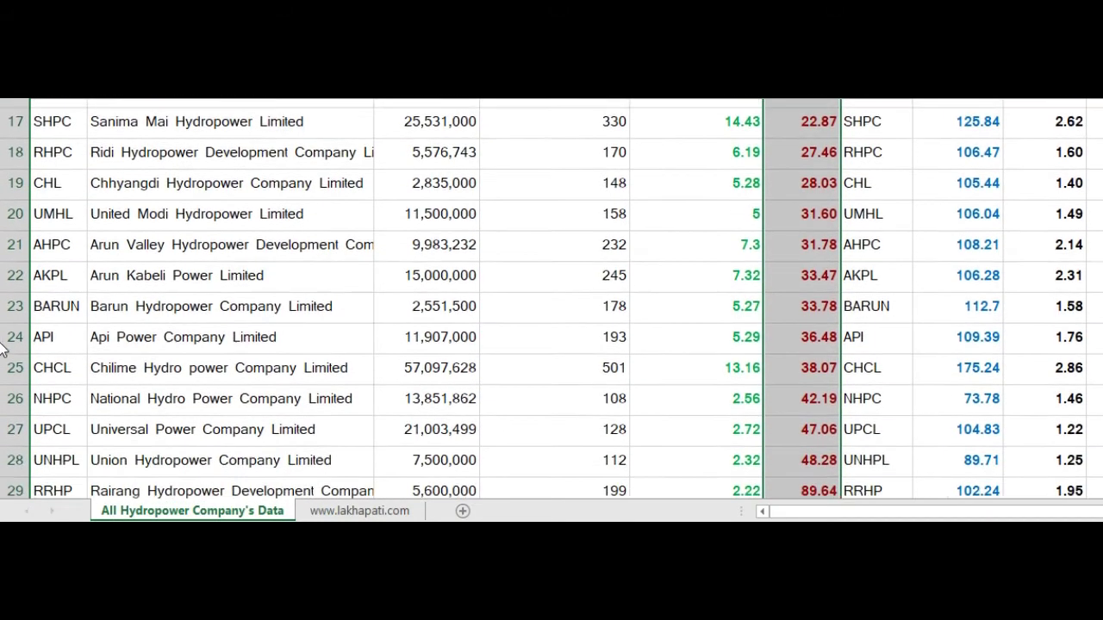
{"action": "scroll", "coordinate": [3, 379], "scroll_direction": "down", "scroll_amount": 3}
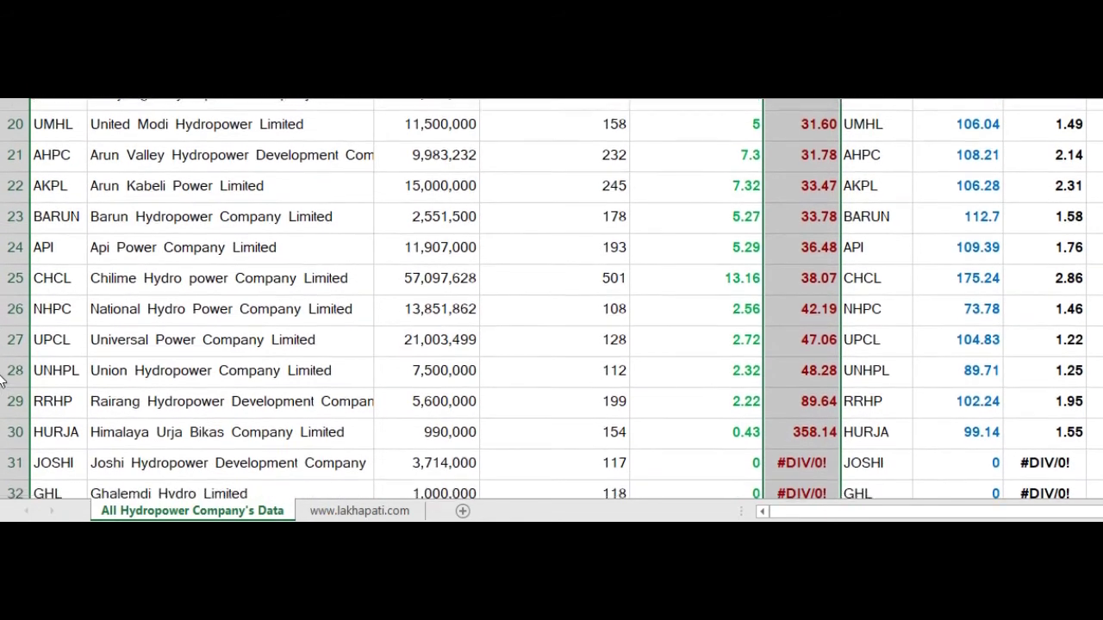
{"action": "scroll", "coordinate": [3, 405], "scroll_direction": "down", "scroll_amount": 3}
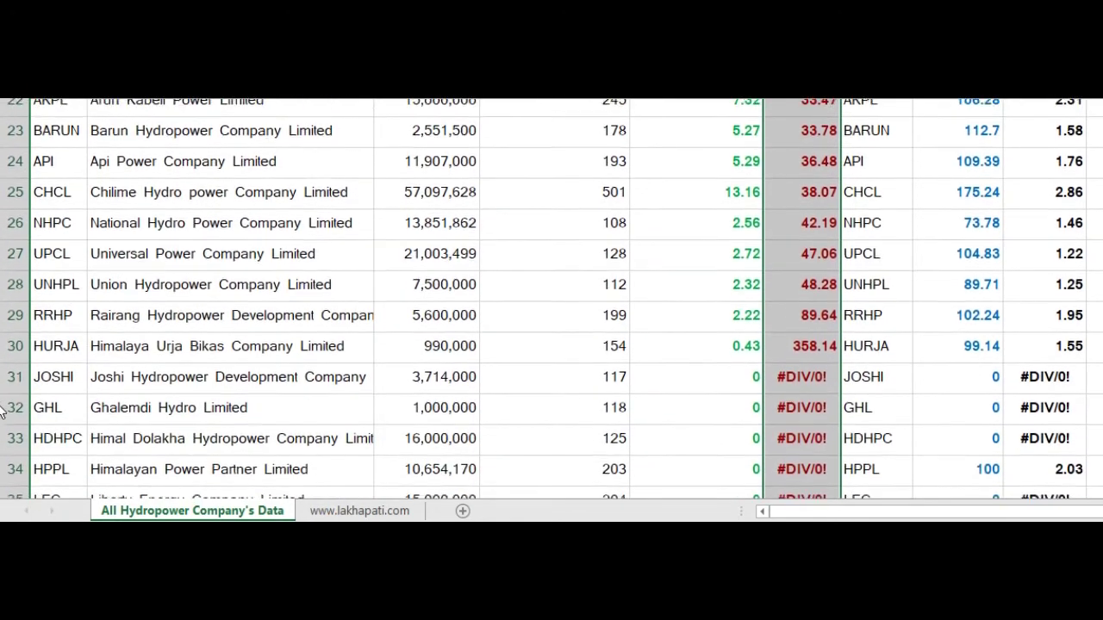
{"action": "scroll", "coordinate": [3, 431], "scroll_direction": "down", "scroll_amount": 1}
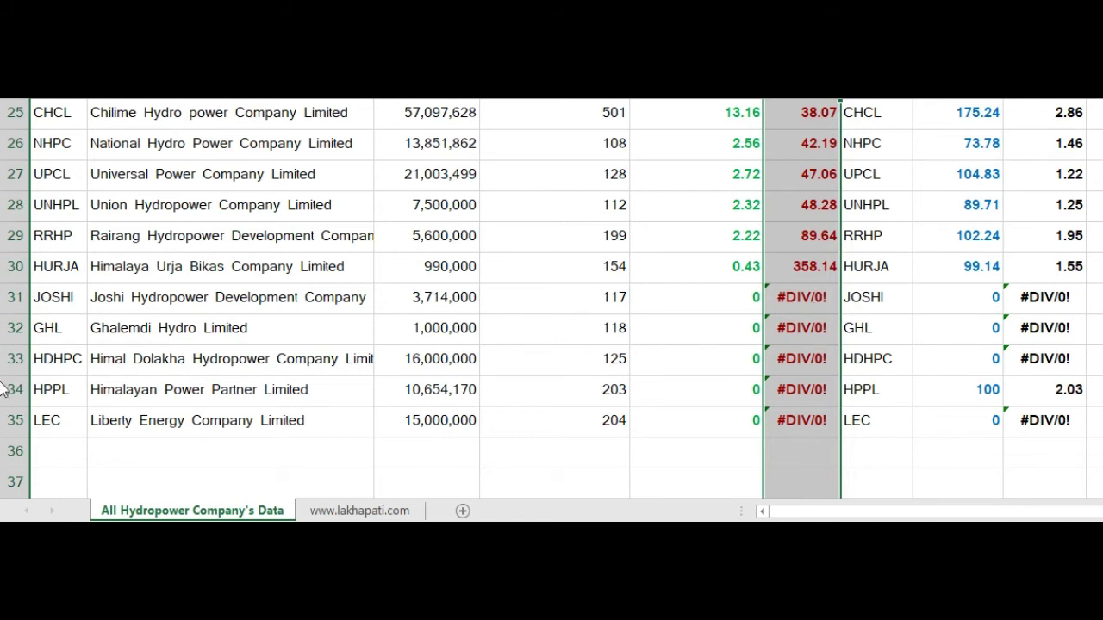
Step: Sort the company table by Book Value from smallest to largest, expanding the selection to the adjacent columns
{"action": "scroll", "coordinate": [2, 392], "scroll_direction": "up", "scroll_amount": 7}
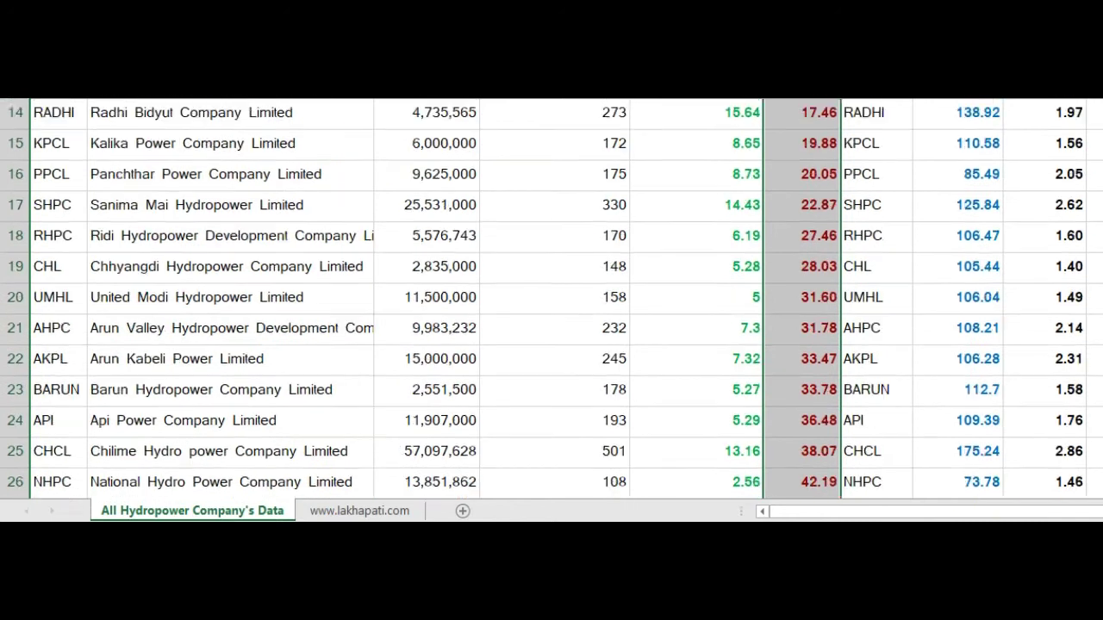
{"action": "scroll", "coordinate": [1, 392], "scroll_direction": "up", "scroll_amount": 2}
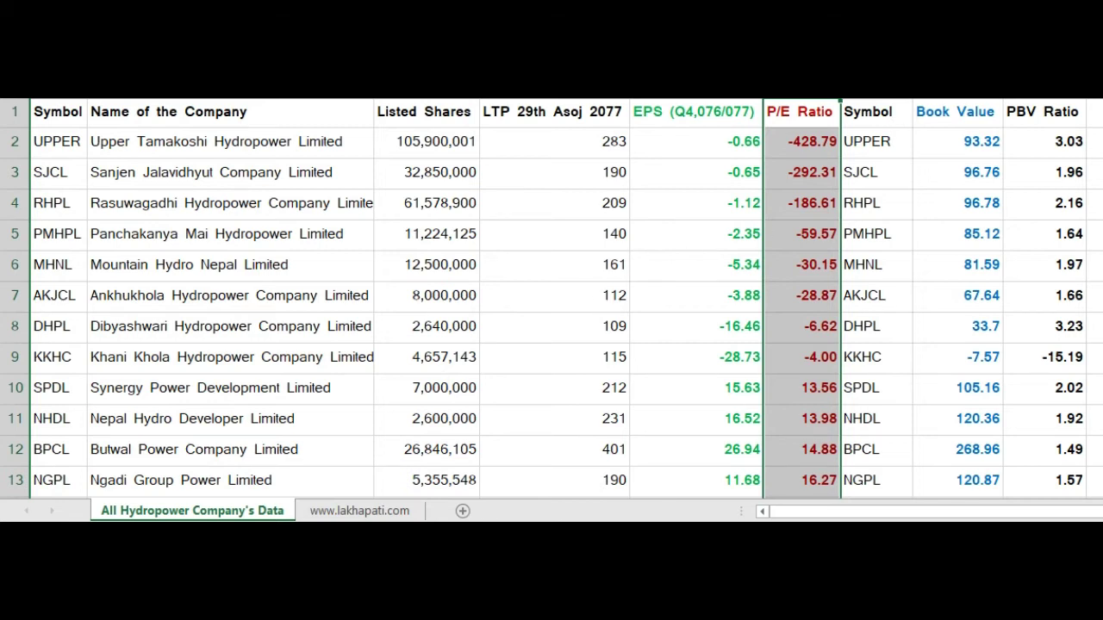
{"action": "left_click", "coordinate": [955, 111]}
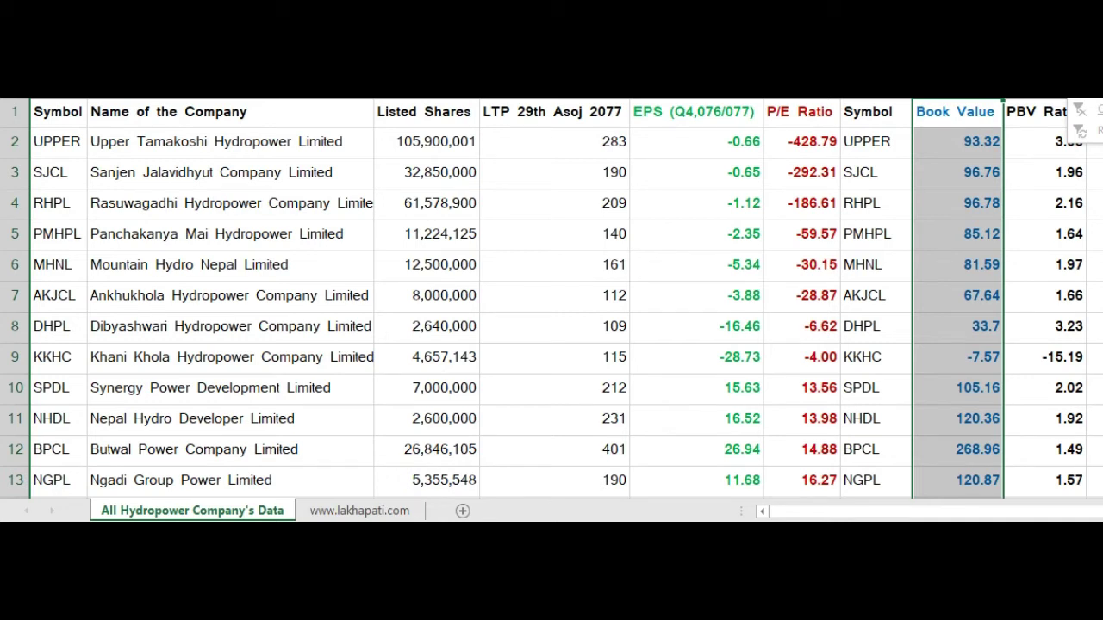
{"action": "left_click", "coordinate": [719, 255]}
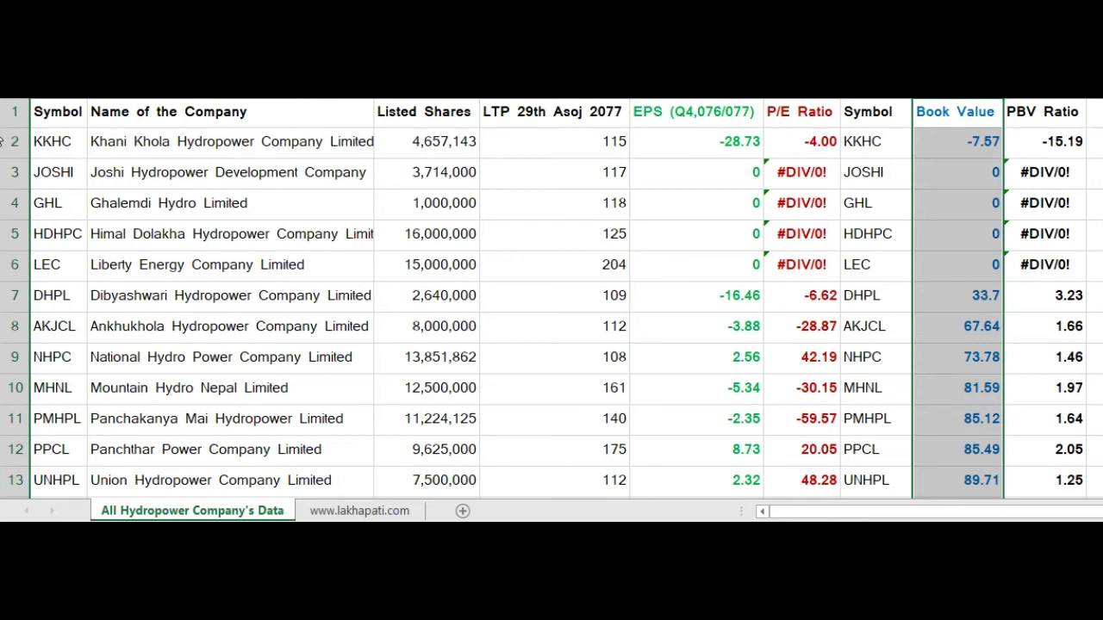
Step: Examine the Book Value ranking of the hydropower companies from the first row down to the last
{"action": "scroll", "coordinate": [2, 151], "scroll_direction": "down", "scroll_amount": 2}
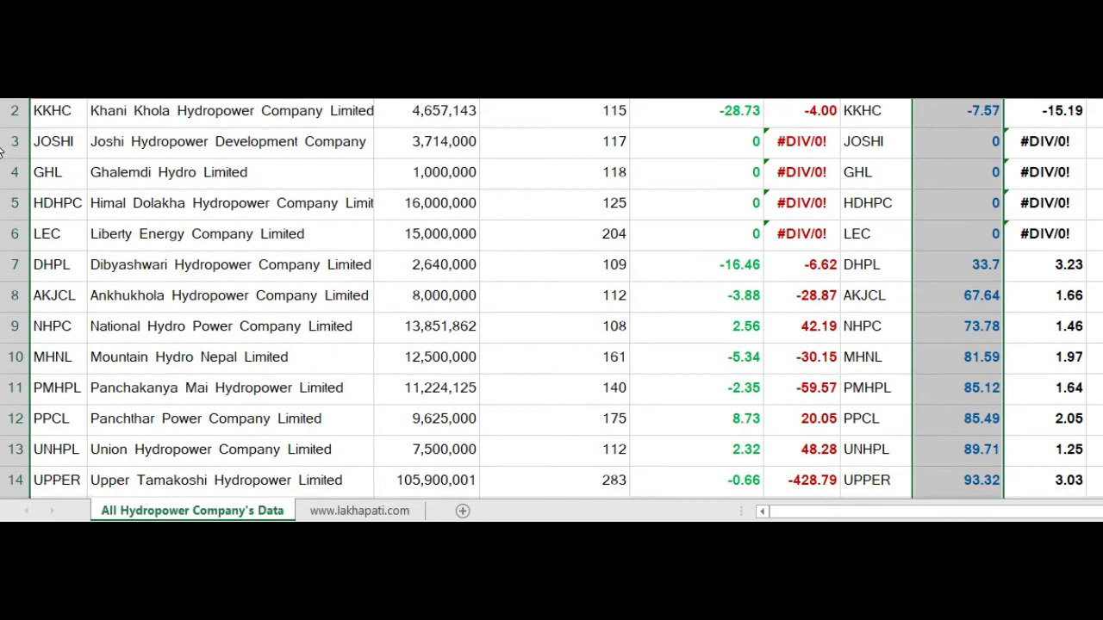
{"action": "scroll", "coordinate": [2, 166], "scroll_direction": "down", "scroll_amount": 1}
{"action": "scroll", "coordinate": [1, 165], "scroll_direction": "down", "scroll_amount": 3}
{"action": "scroll", "coordinate": [1, 194], "scroll_direction": "down", "scroll_amount": 3}
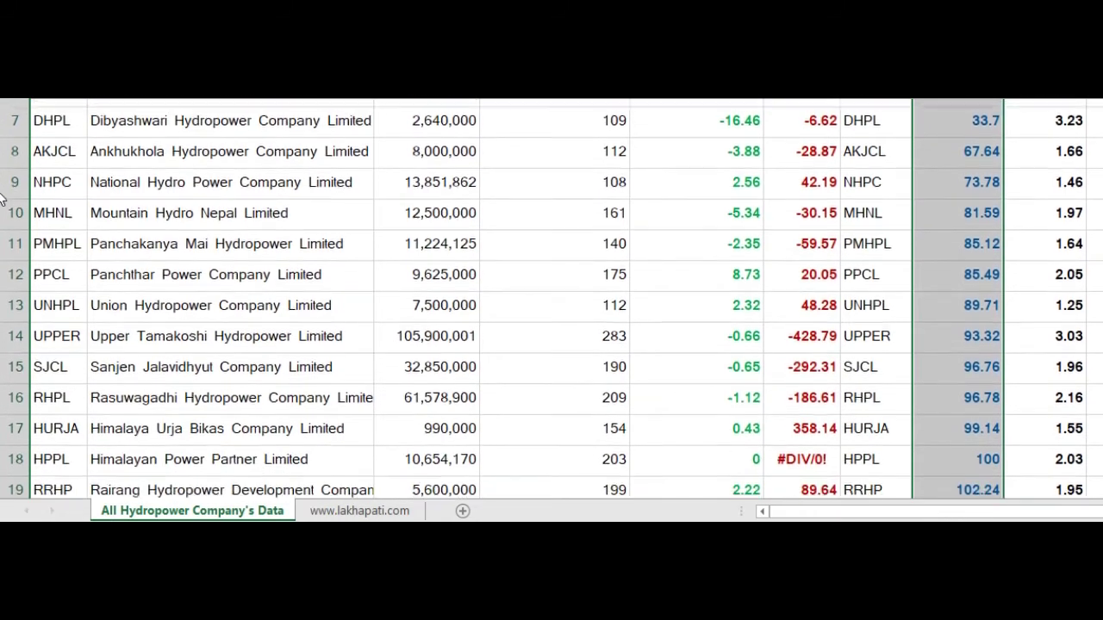
{"action": "scroll", "coordinate": [2, 229], "scroll_direction": "down", "scroll_amount": 5}
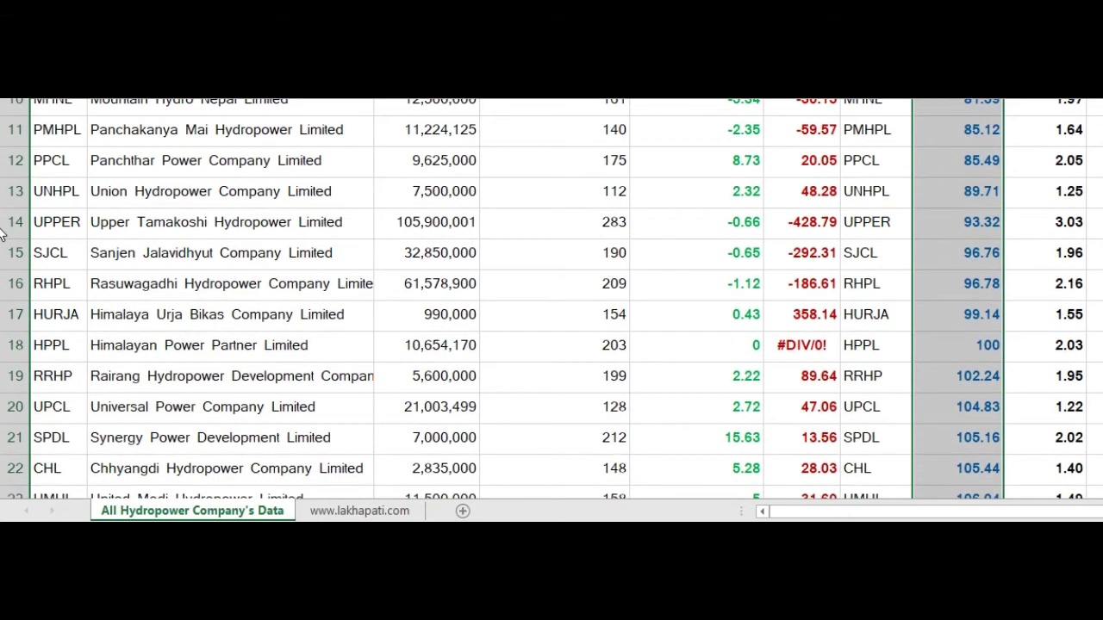
{"action": "scroll", "coordinate": [2, 293], "scroll_direction": "down", "scroll_amount": 3}
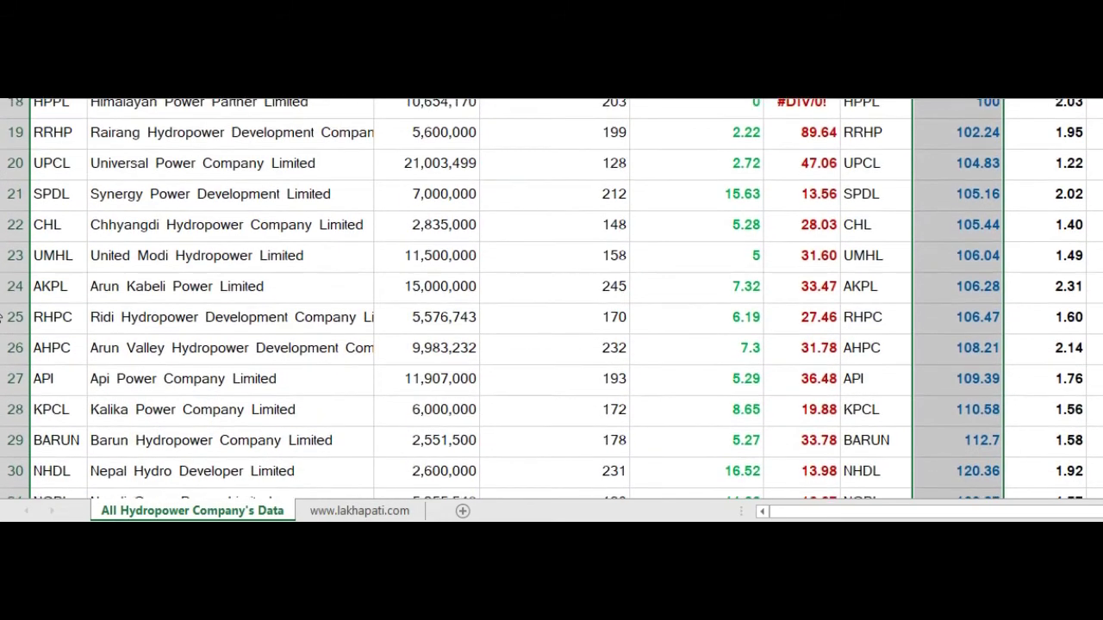
{"action": "scroll", "coordinate": [2, 339], "scroll_direction": "down", "scroll_amount": 2}
{"action": "scroll", "coordinate": [2, 339], "scroll_direction": "down", "scroll_amount": 4}
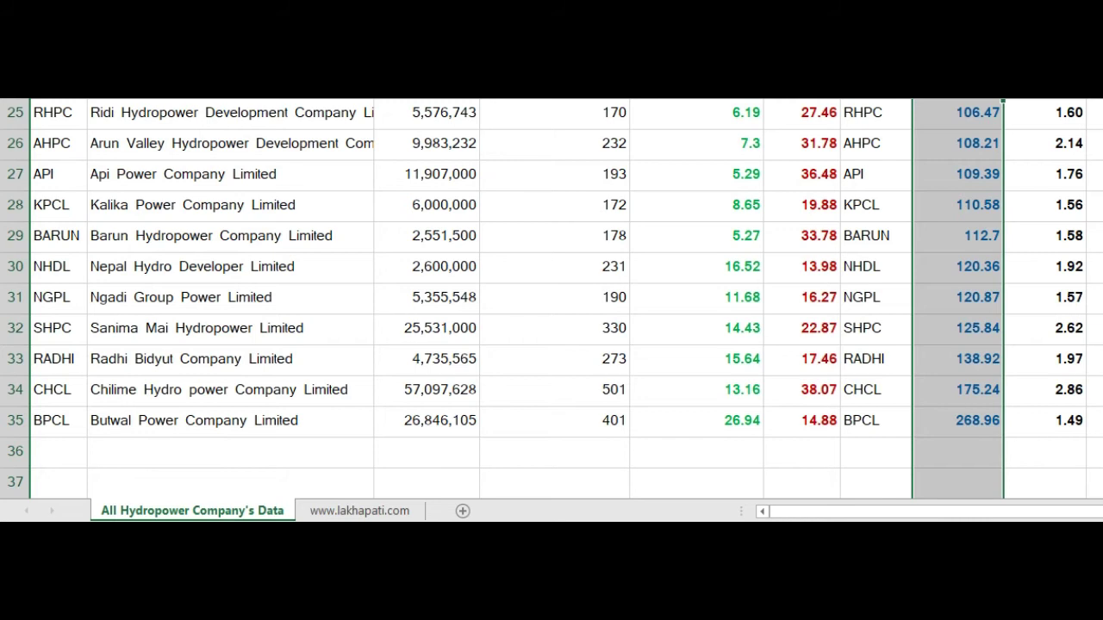
Step: Sort the company table by PBV Ratio from smallest to largest, expanding the selection so each company's row stays together
{"action": "scroll", "coordinate": [552, 298], "scroll_direction": "up", "scroll_amount": 7}
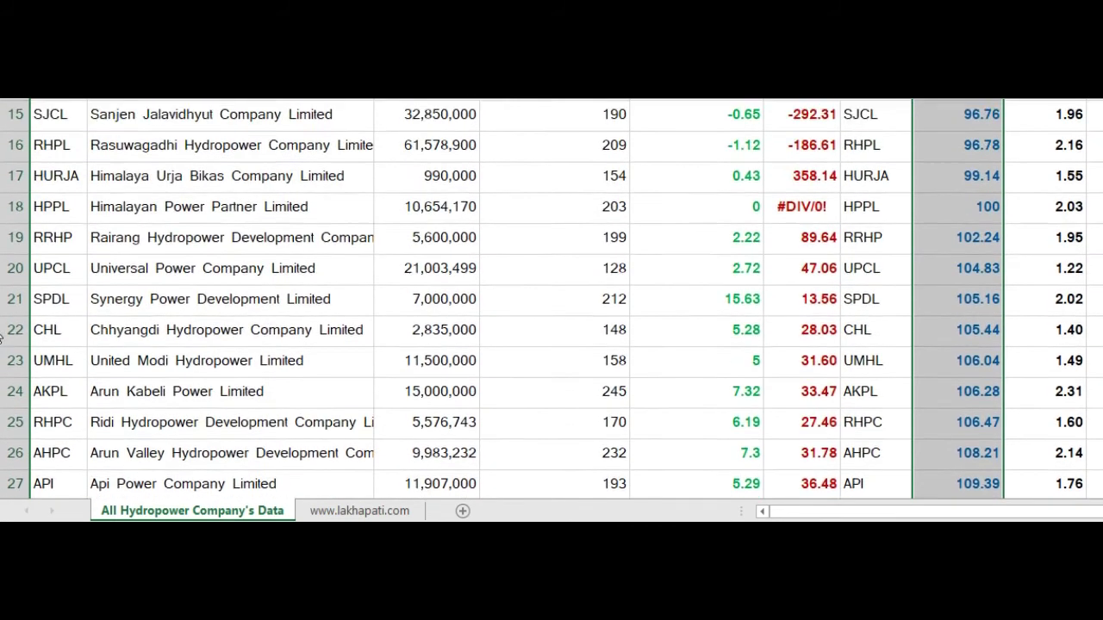
{"action": "scroll", "coordinate": [3, 198], "scroll_direction": "up", "scroll_amount": 1}
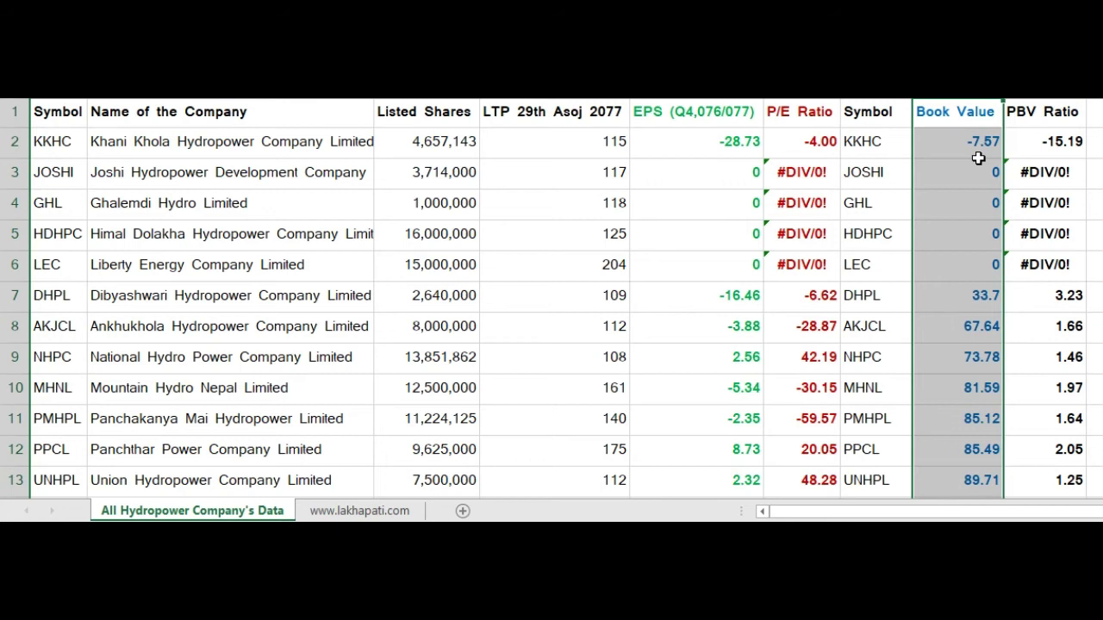
{"action": "left_click", "coordinate": [1044, 296]}
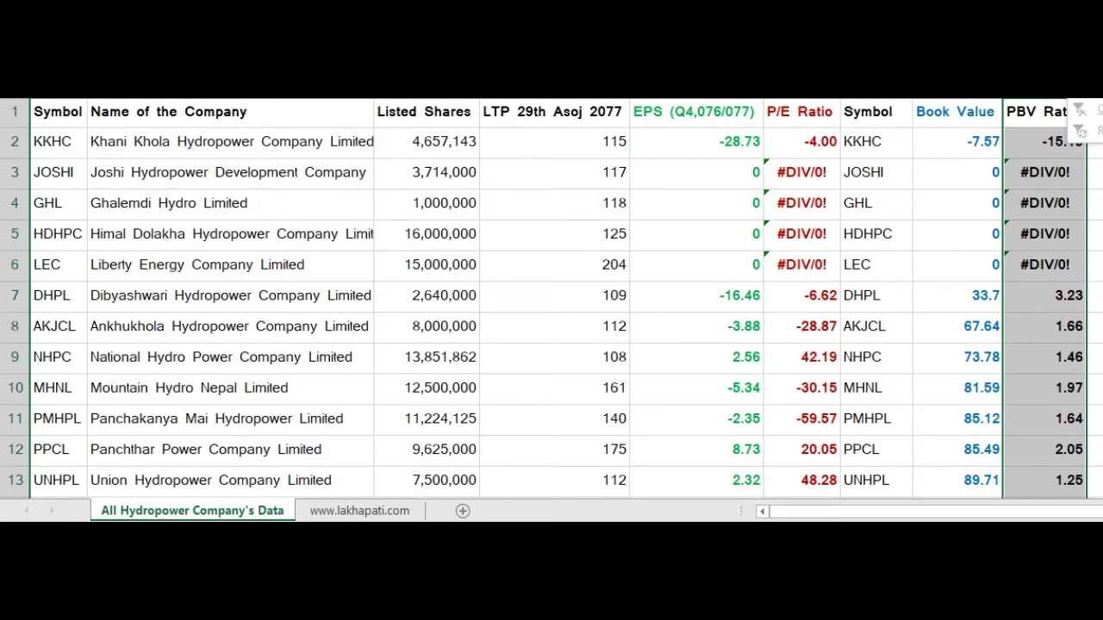
{"action": "left_click", "coordinate": [1084, 102]}
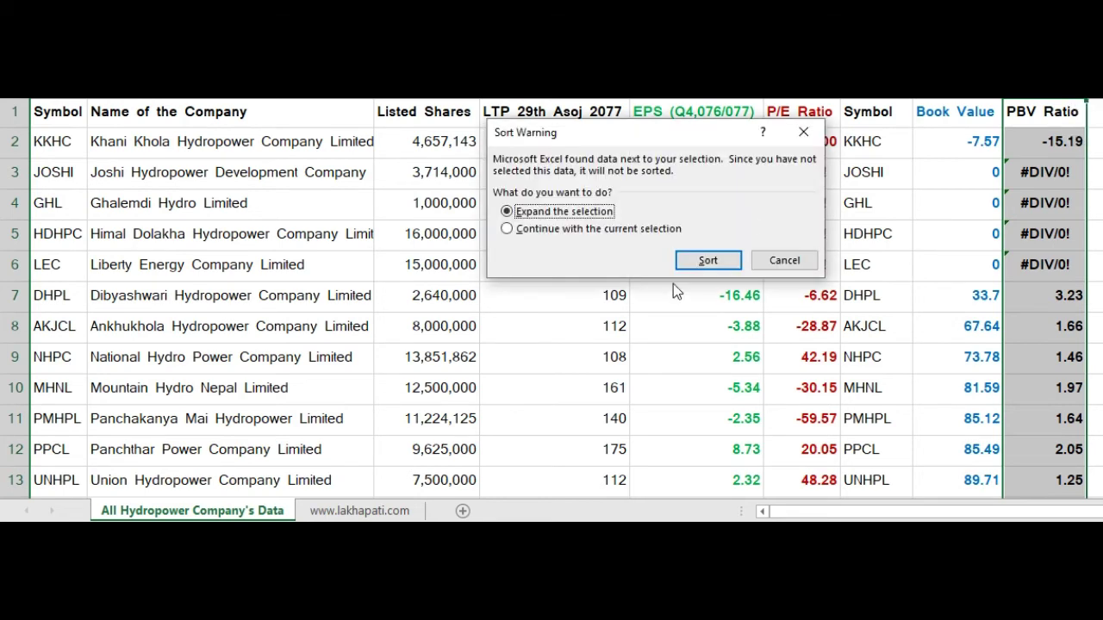
{"action": "left_click", "coordinate": [729, 258]}
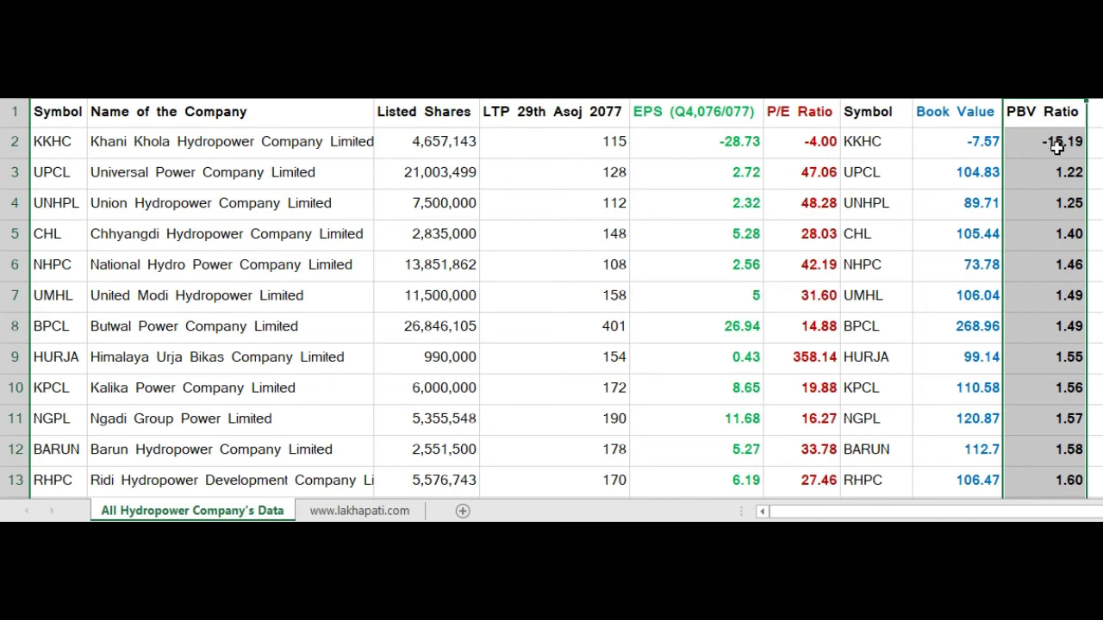
Step: Review Universal Power Company's Book Value and PBV Ratio cells in the sorted table
{"action": "left_click", "coordinate": [409, 234]}
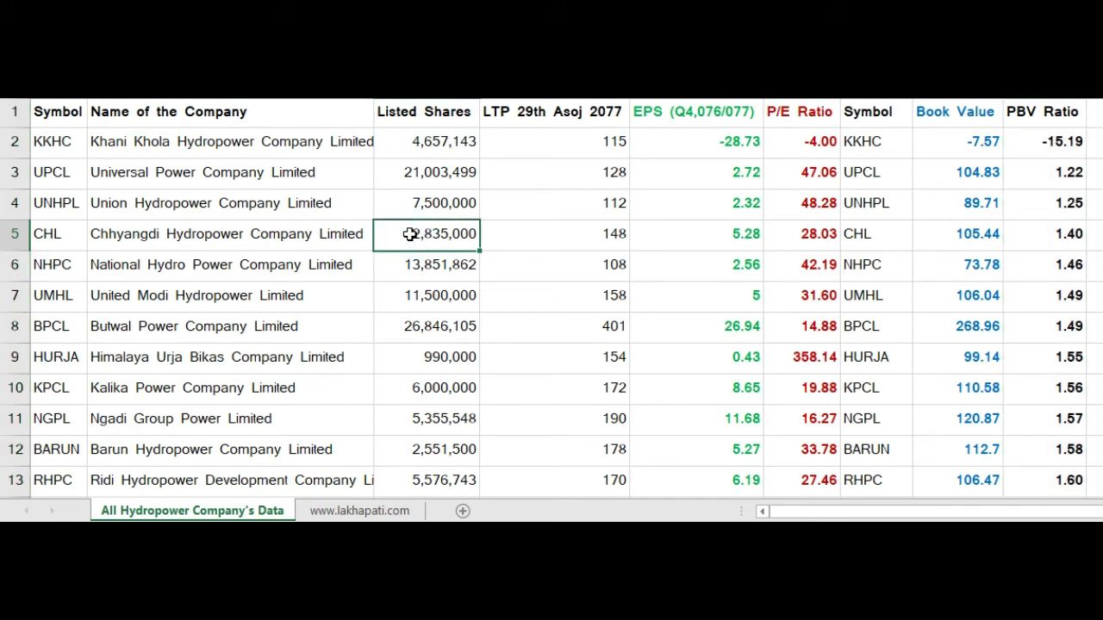
{"action": "left_click", "coordinate": [983, 174]}
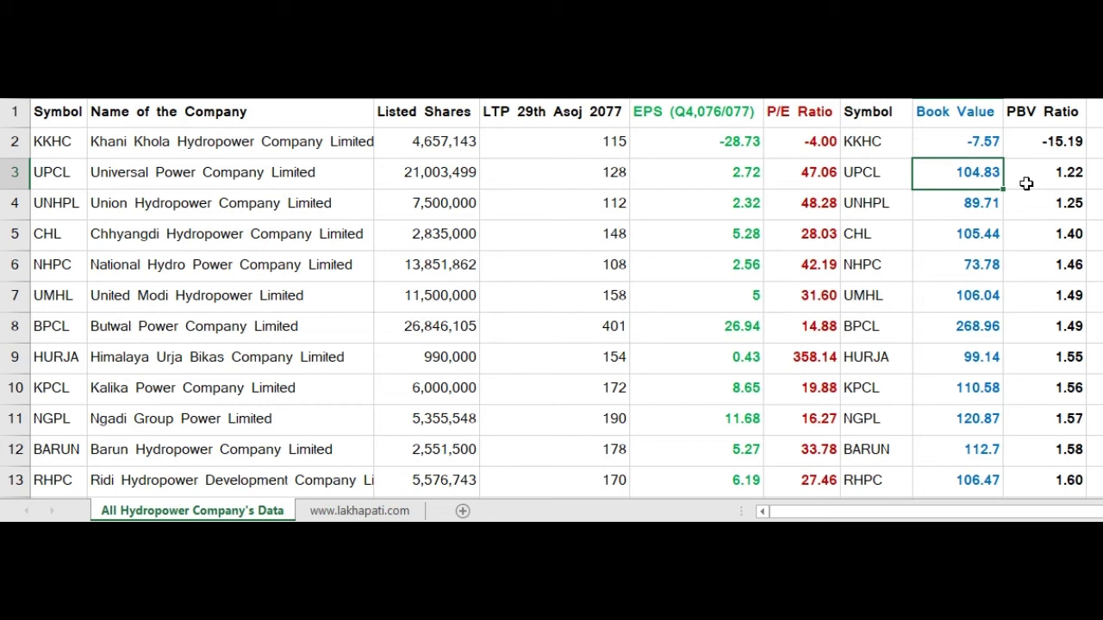
{"action": "left_click", "coordinate": [1027, 182]}
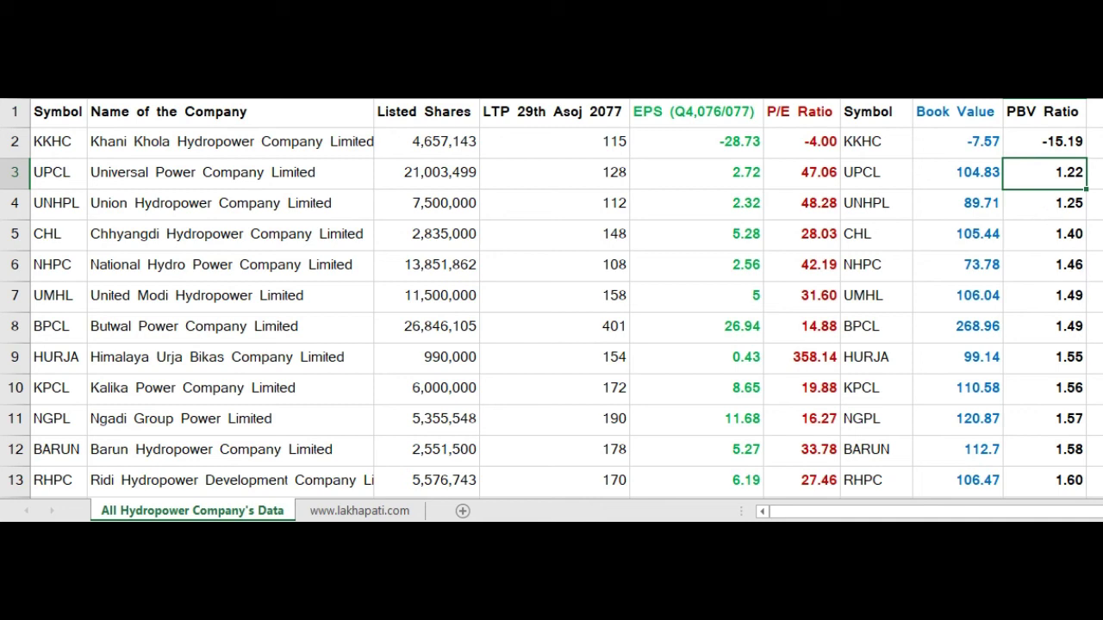
Step: Examine the PBV Ratio ranking of all hydropower companies down to the last row, and return to the first rows
{"action": "scroll", "coordinate": [552, 301], "scroll_direction": "down", "scroll_amount": 2}
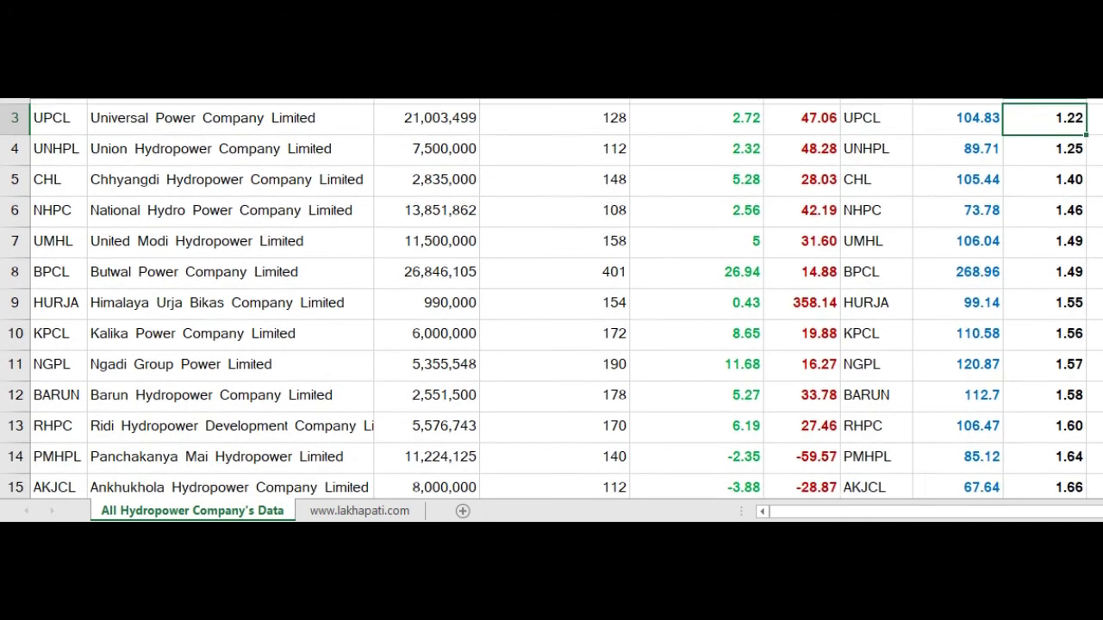
{"action": "scroll", "coordinate": [552, 302], "scroll_direction": "down", "scroll_amount": 1}
{"action": "scroll", "coordinate": [551, 302], "scroll_direction": "down", "scroll_amount": 1}
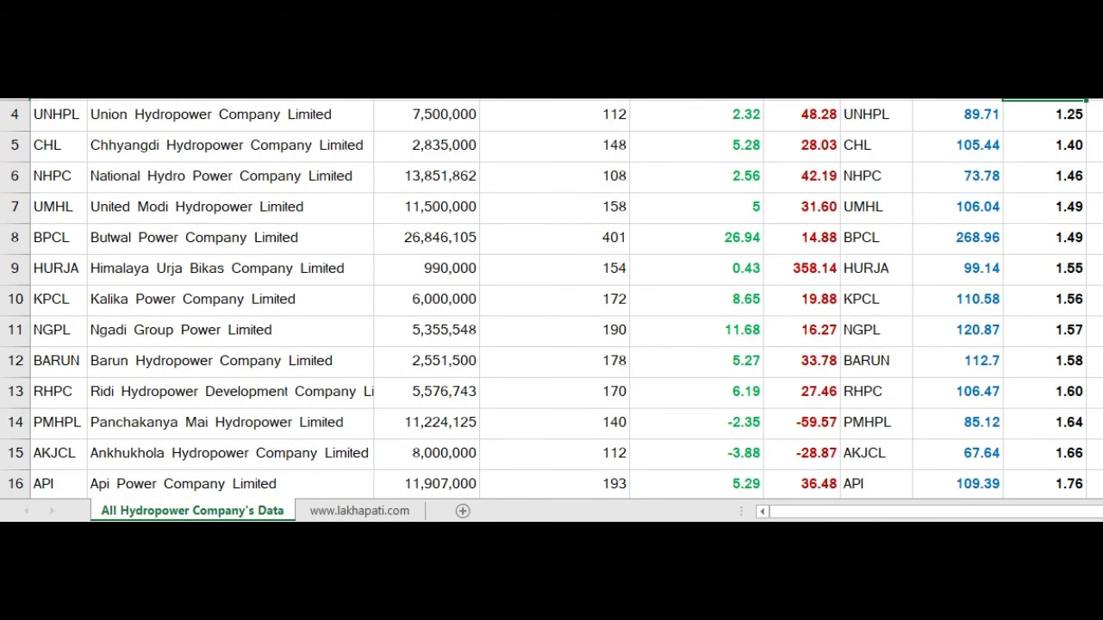
{"action": "scroll", "coordinate": [552, 301], "scroll_direction": "down", "scroll_amount": 1}
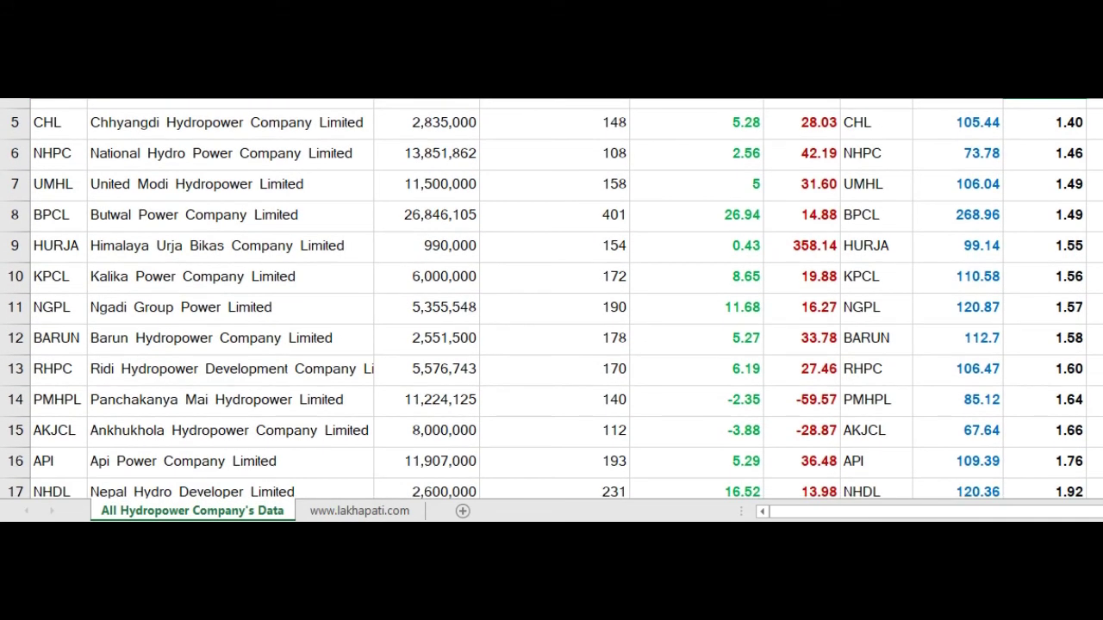
{"action": "scroll", "coordinate": [551, 302], "scroll_direction": "down", "scroll_amount": 1}
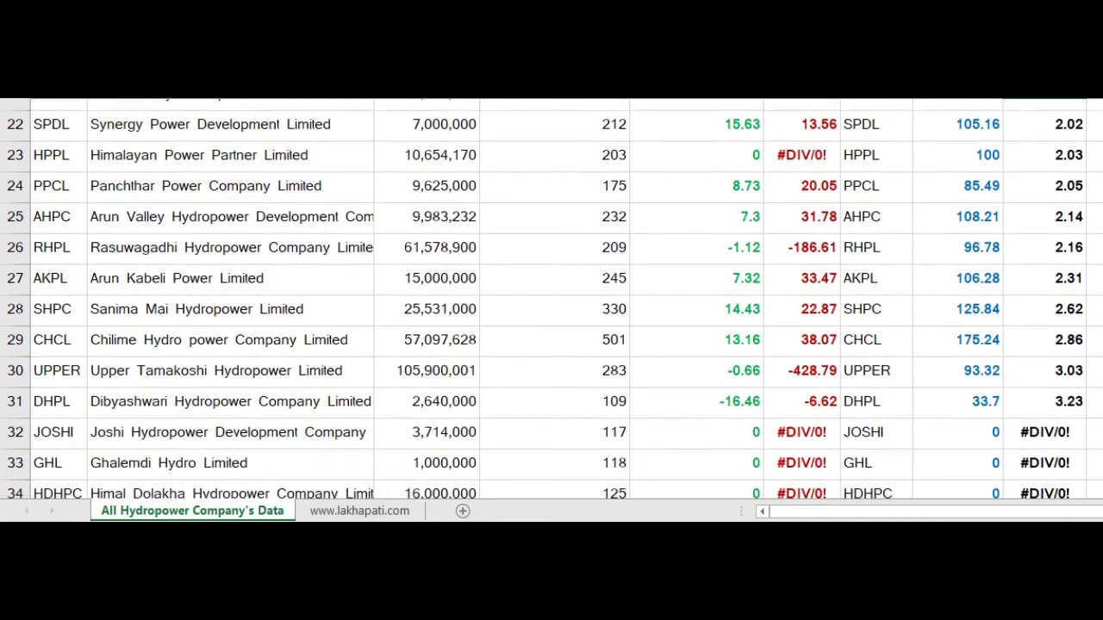
{"action": "scroll", "coordinate": [552, 302], "scroll_direction": "down", "scroll_amount": 1}
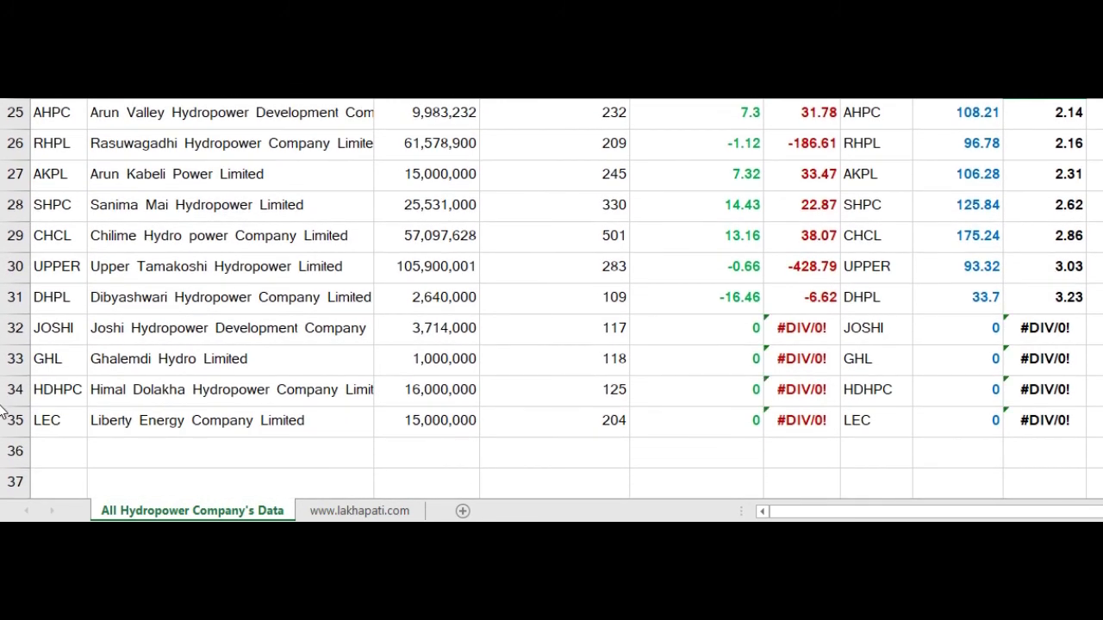
{"action": "scroll", "coordinate": [7, 431], "scroll_direction": "down", "scroll_amount": 1}
{"action": "scroll", "coordinate": [3, 234], "scroll_direction": "up", "scroll_amount": 5}
{"action": "scroll", "coordinate": [3, 235], "scroll_direction": "up", "scroll_amount": 4}
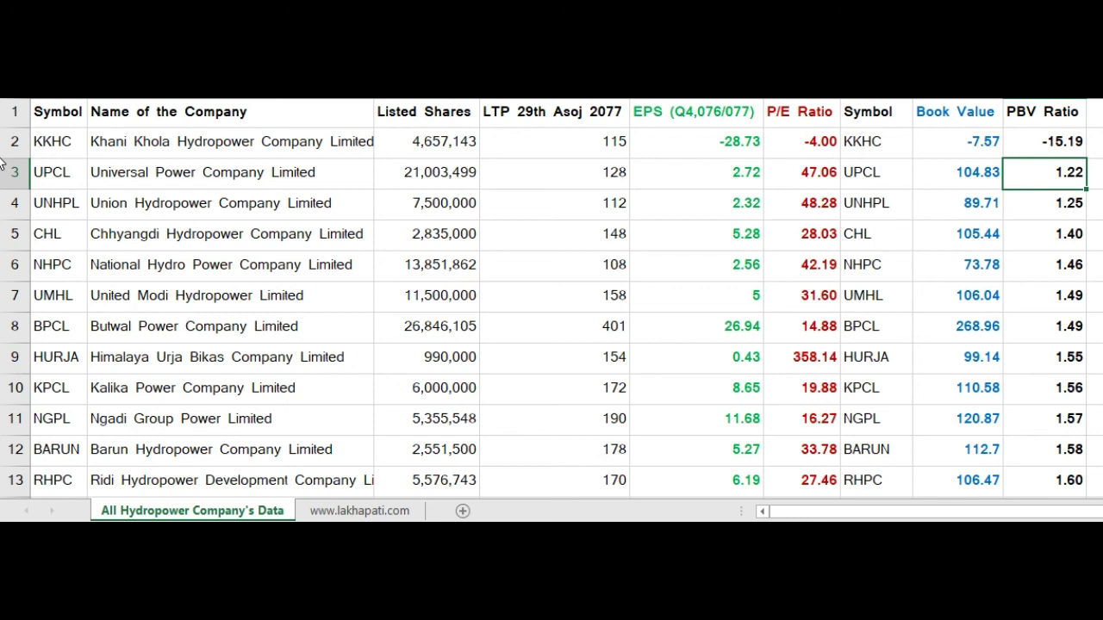
{"action": "scroll", "coordinate": [3, 168], "scroll_direction": "down", "scroll_amount": 2}
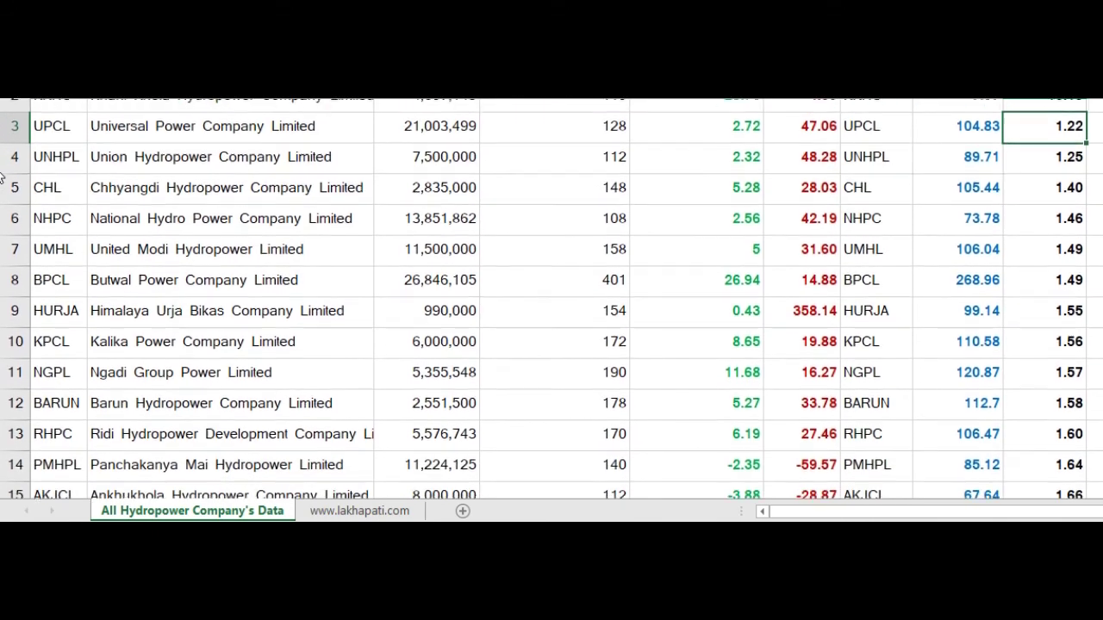
{"action": "scroll", "coordinate": [2, 177], "scroll_direction": "up", "scroll_amount": 2}
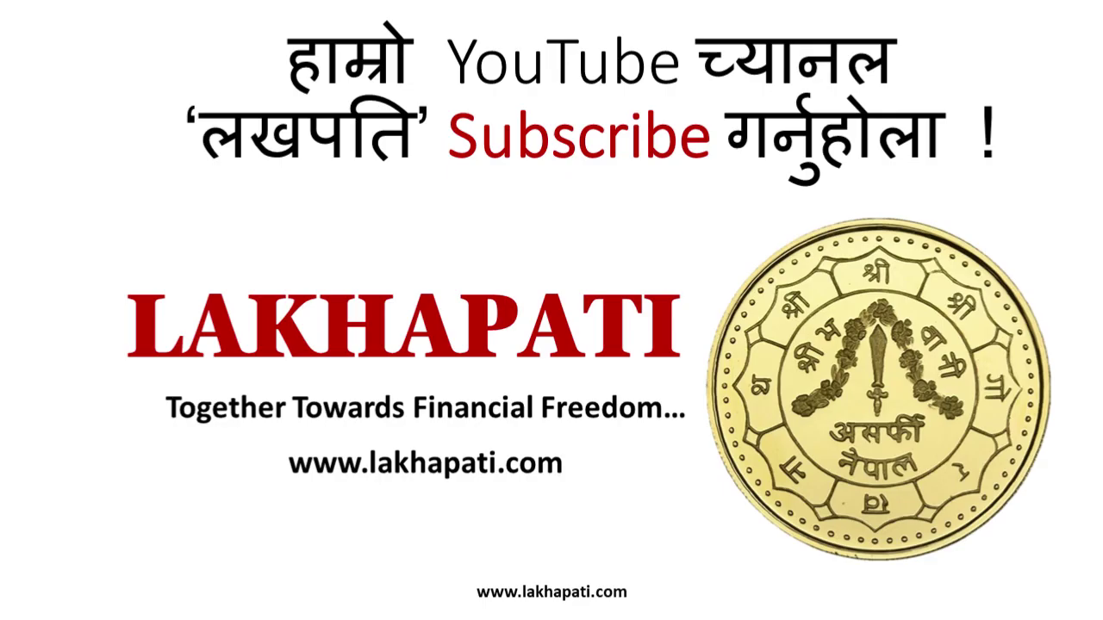